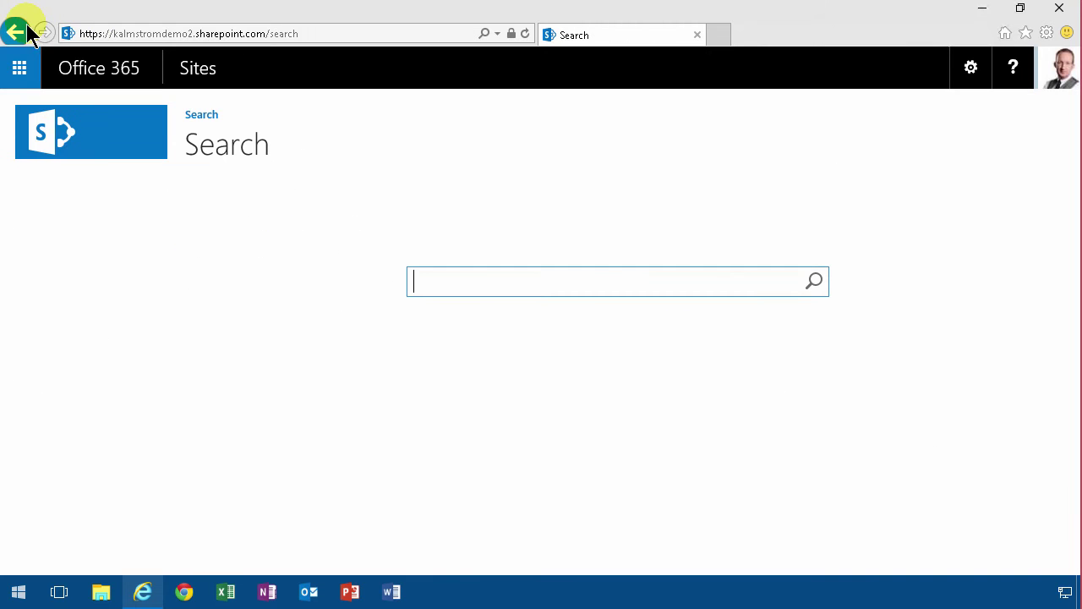
Step: Return to the Consultants list and open the Search site in a separate browser tab
{"action": "left_click", "coordinate": [15, 31]}
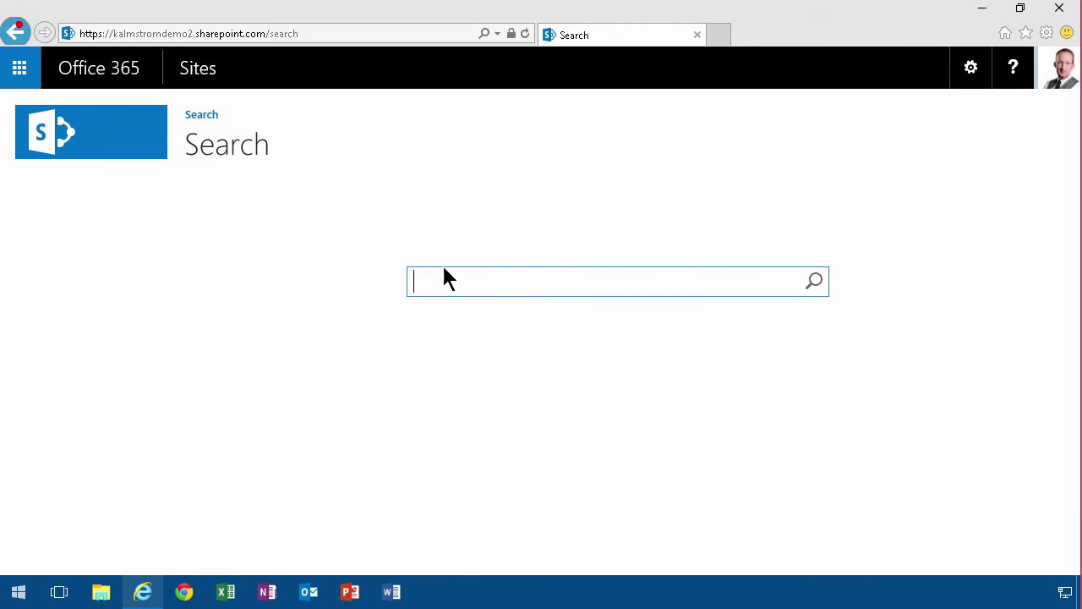
{"action": "right_click", "coordinate": [244, 144]}
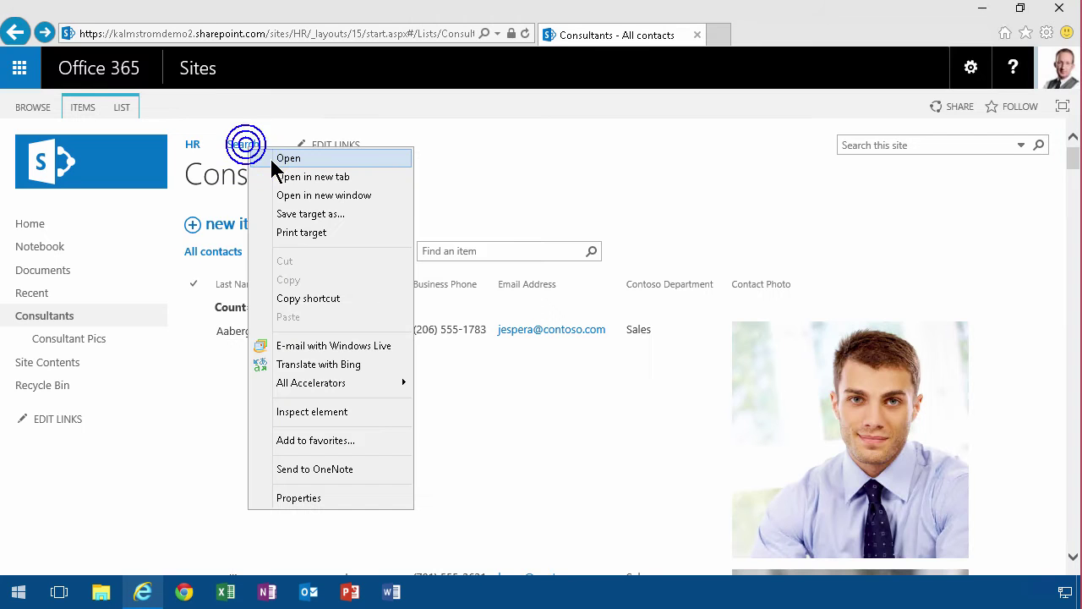
{"action": "left_click", "coordinate": [288, 176]}
{"action": "left_click", "coordinate": [735, 35]}
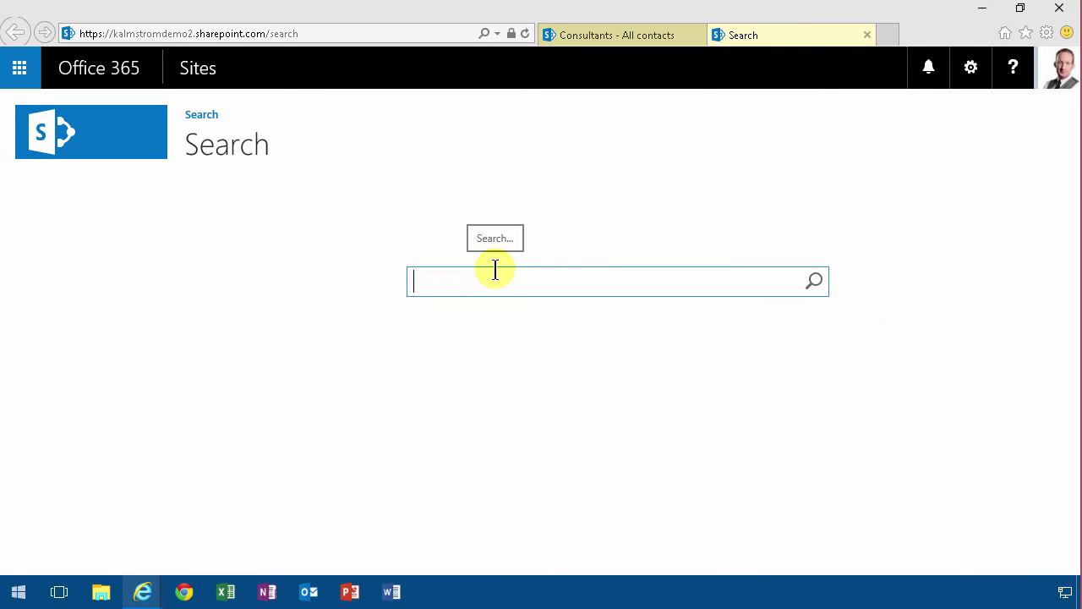
Step: Search for a consultant by first name and preview the matching results
{"action": "type", "text": "lene"}
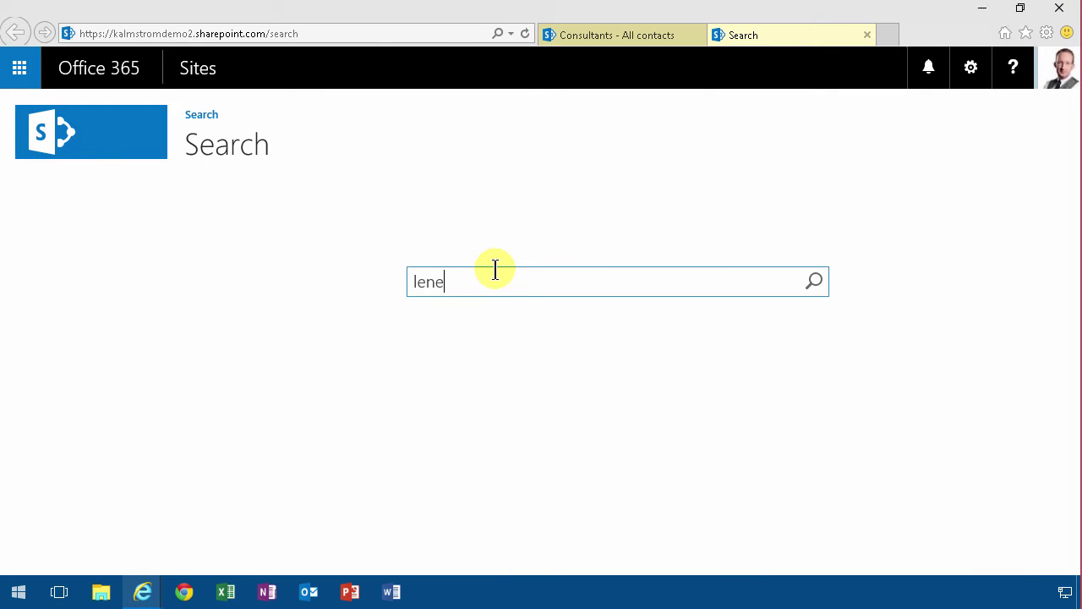
{"action": "key", "text": "Return"}
{"action": "mouse_move", "coordinate": [256, 242]}
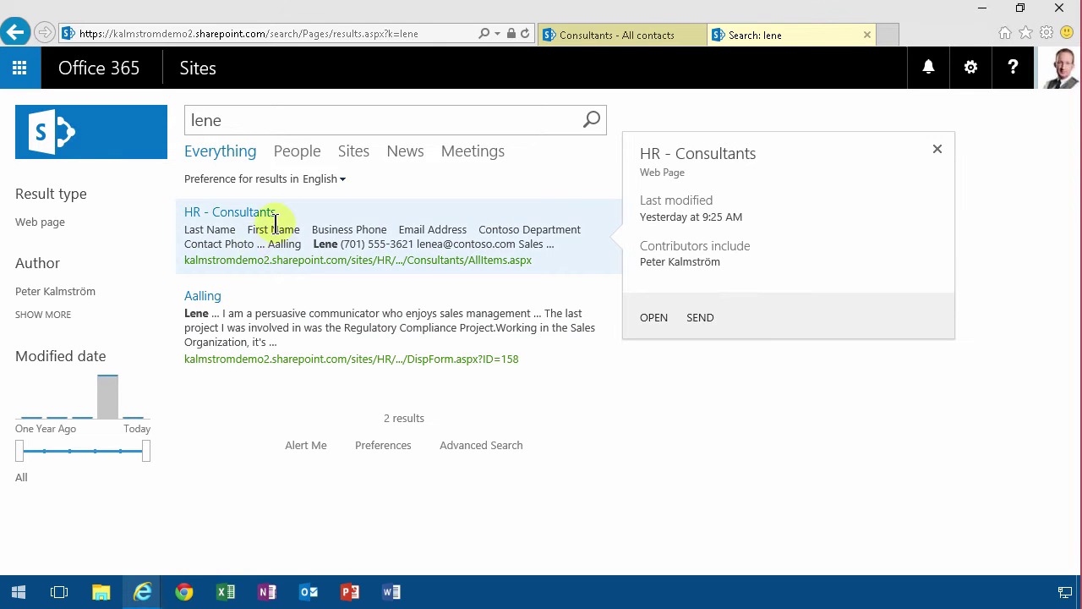
{"action": "mouse_move", "coordinate": [210, 311]}
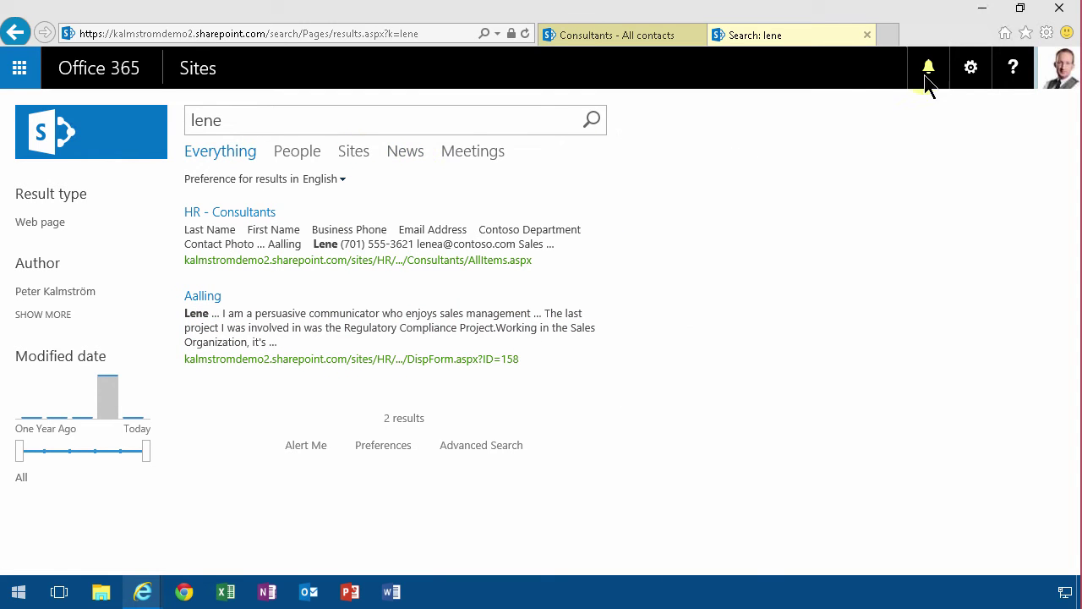
Step: Add a page named ConsultantsResults to the Search site
{"action": "left_click", "coordinate": [970, 68]}
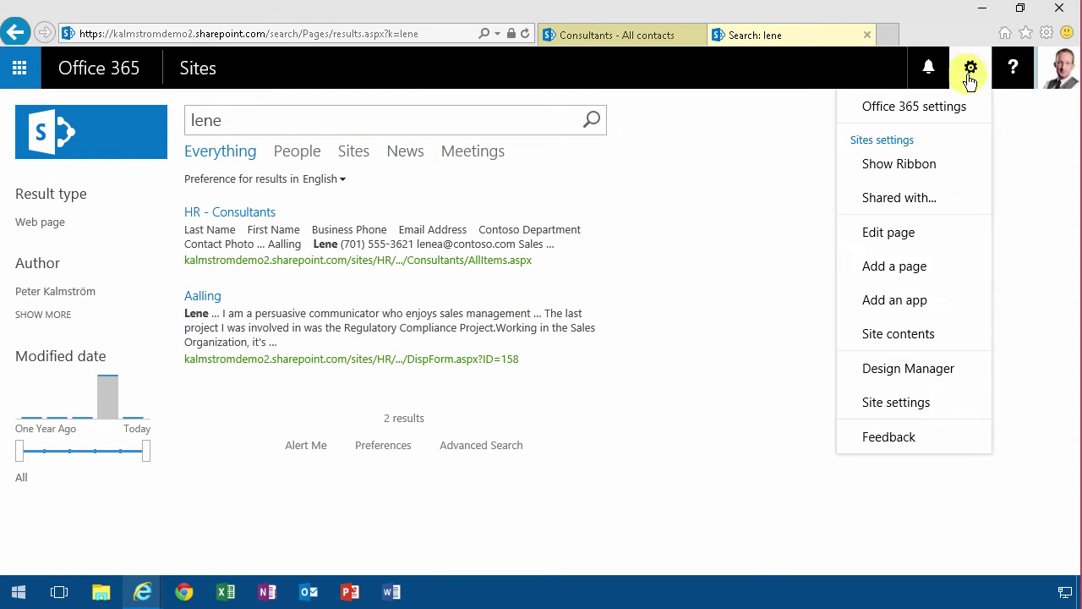
{"action": "left_click", "coordinate": [896, 266]}
{"action": "type", "text": "C"}
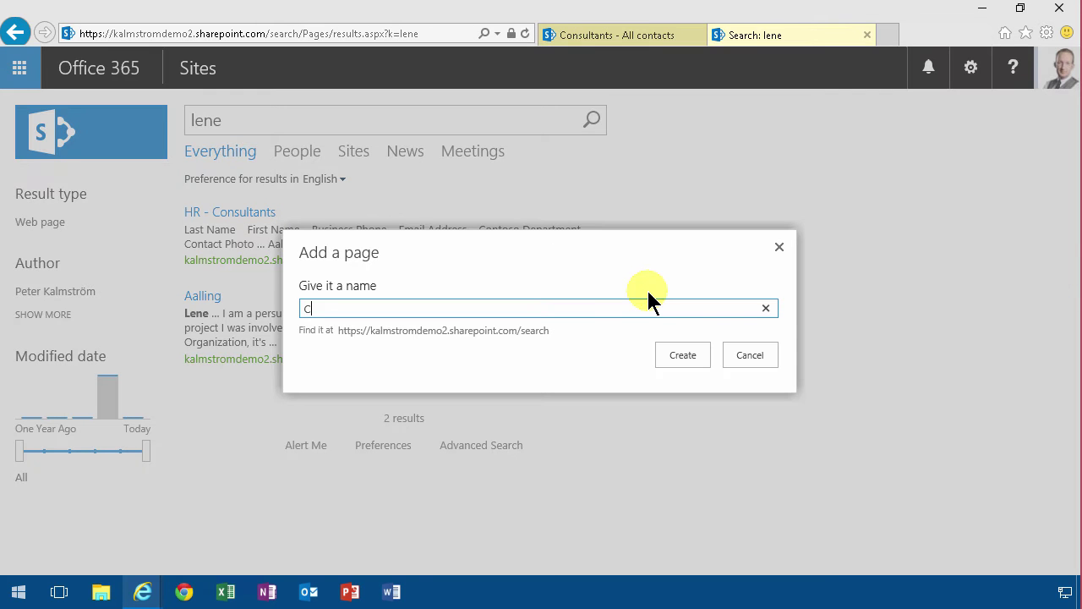
{"action": "type", "text": "onsultantsResults"}
{"action": "key", "text": "Return"}
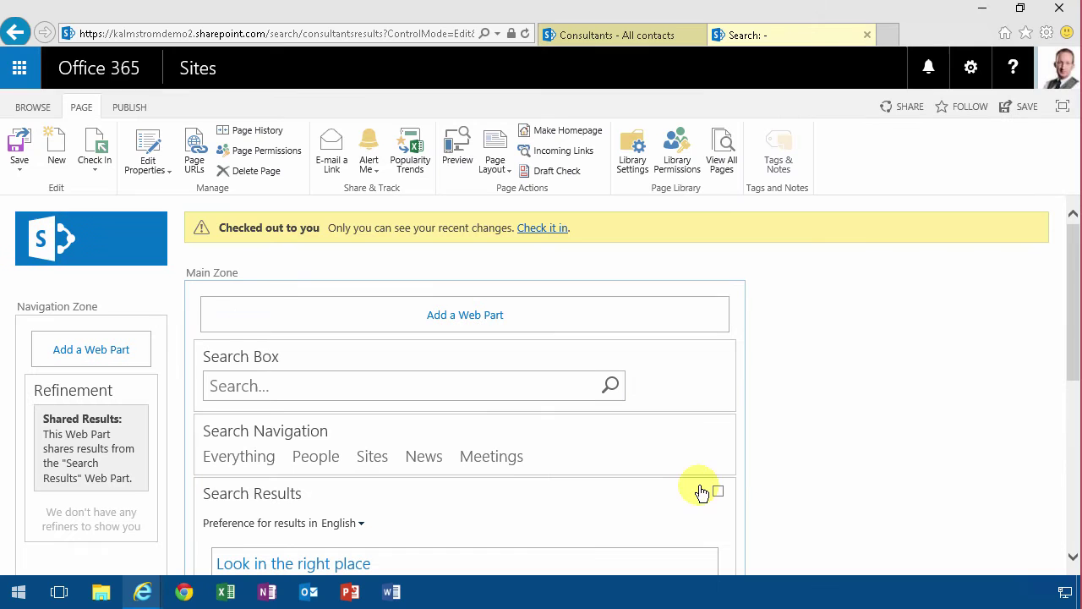
Step: Delete the Search Results web part from the Main Zone of the page
{"action": "left_click", "coordinate": [701, 494]}
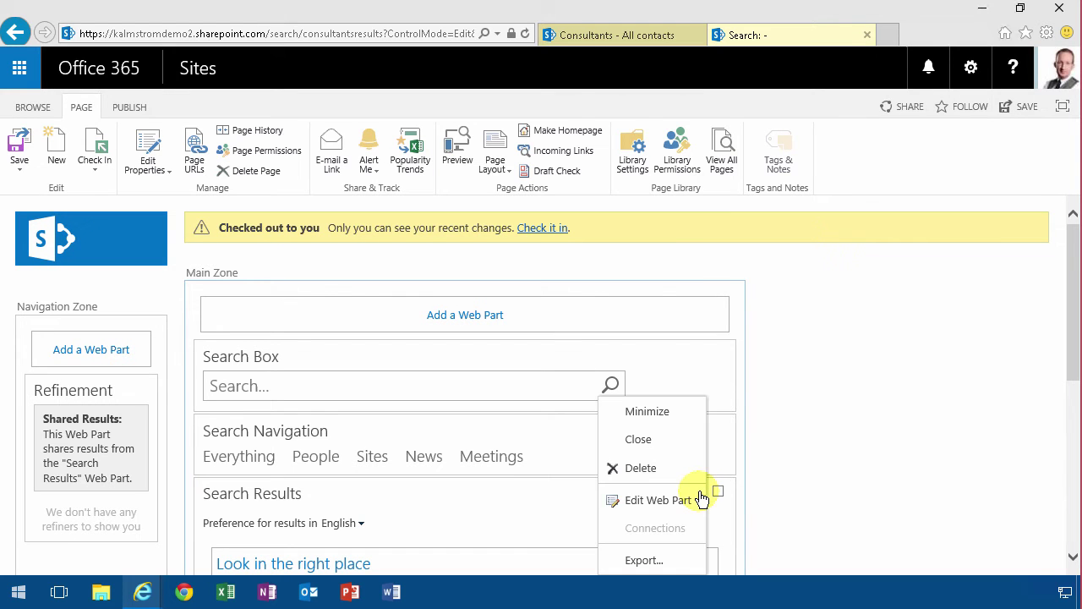
{"action": "left_click", "coordinate": [651, 472]}
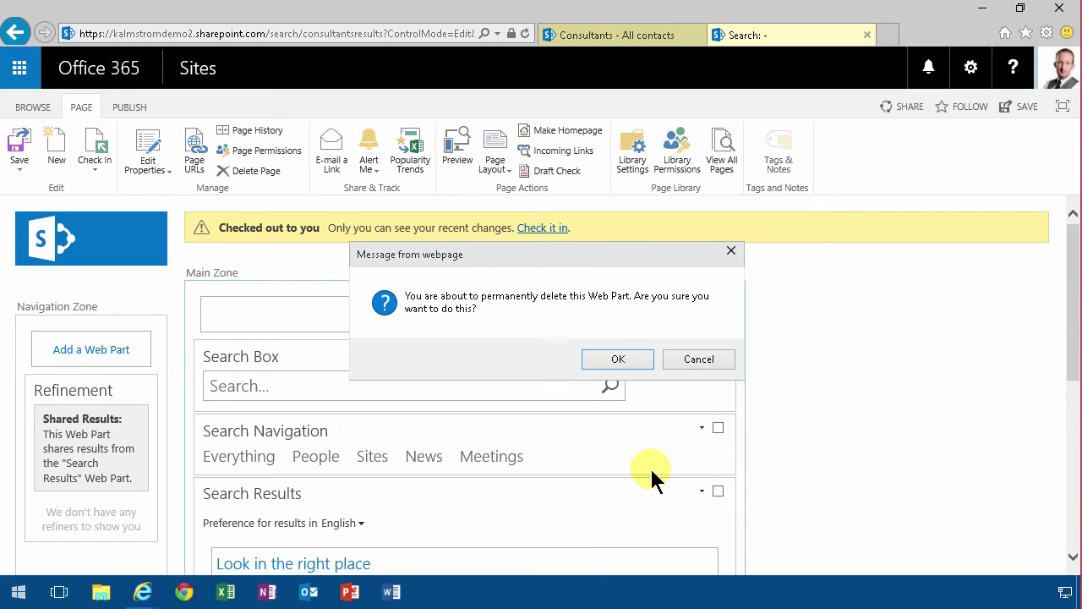
{"action": "left_click", "coordinate": [621, 370]}
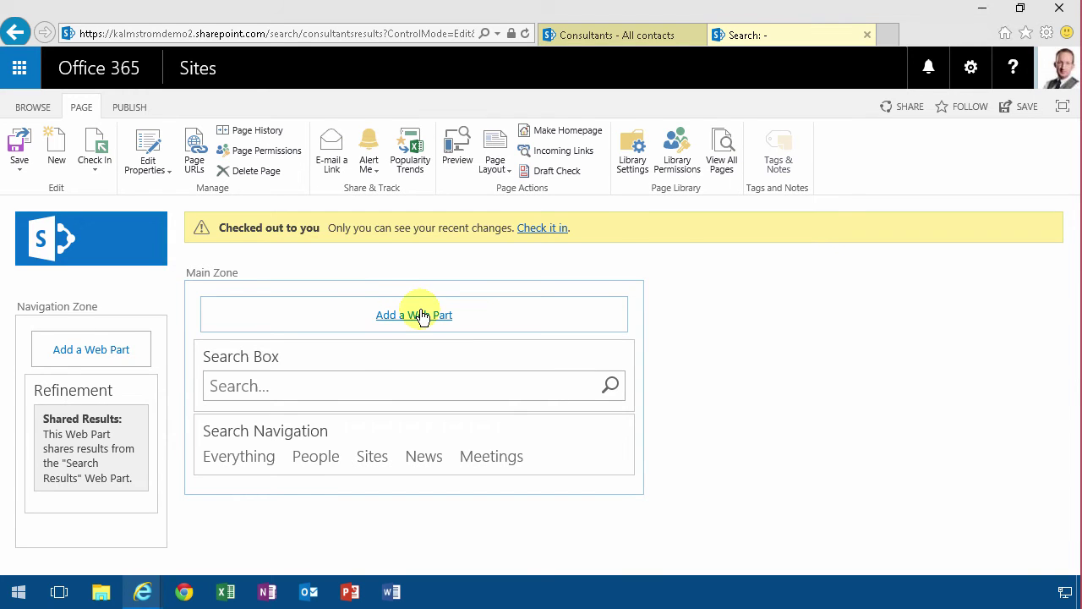
Step: Add the Content Search web part from the Content Rollup category to the Main Zone and place it below Search Navigation
{"action": "left_click", "coordinate": [422, 315]}
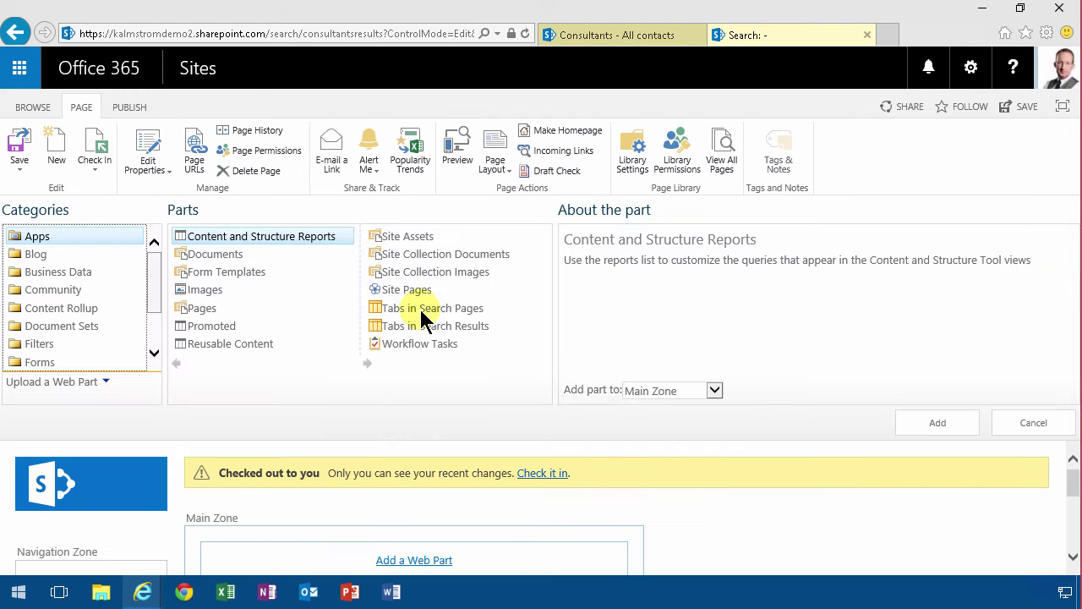
{"action": "left_click", "coordinate": [57, 308]}
{"action": "left_click", "coordinate": [226, 272]}
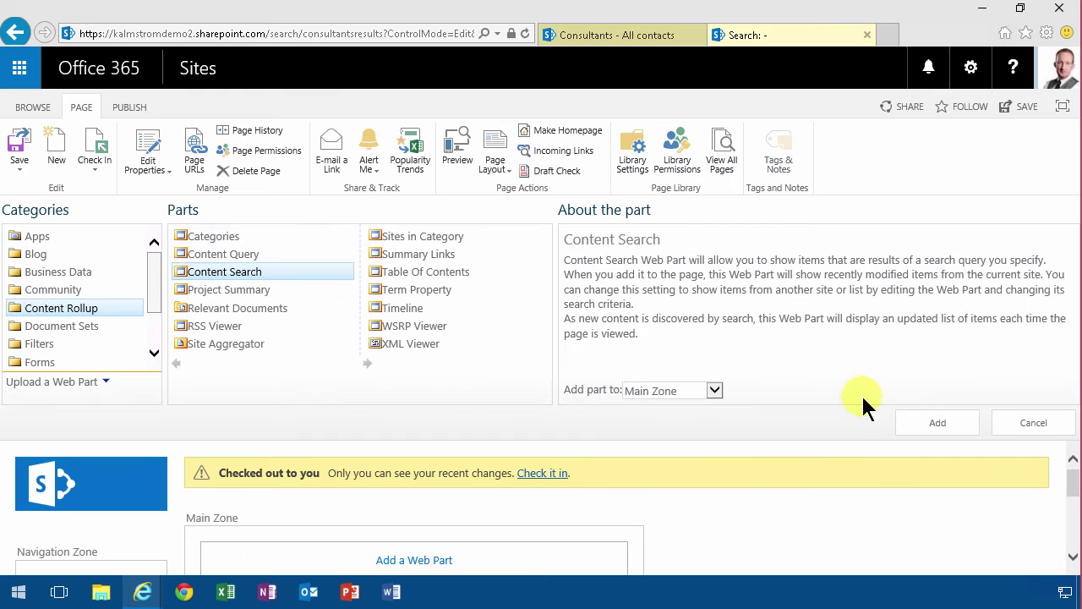
{"action": "left_click", "coordinate": [935, 423]}
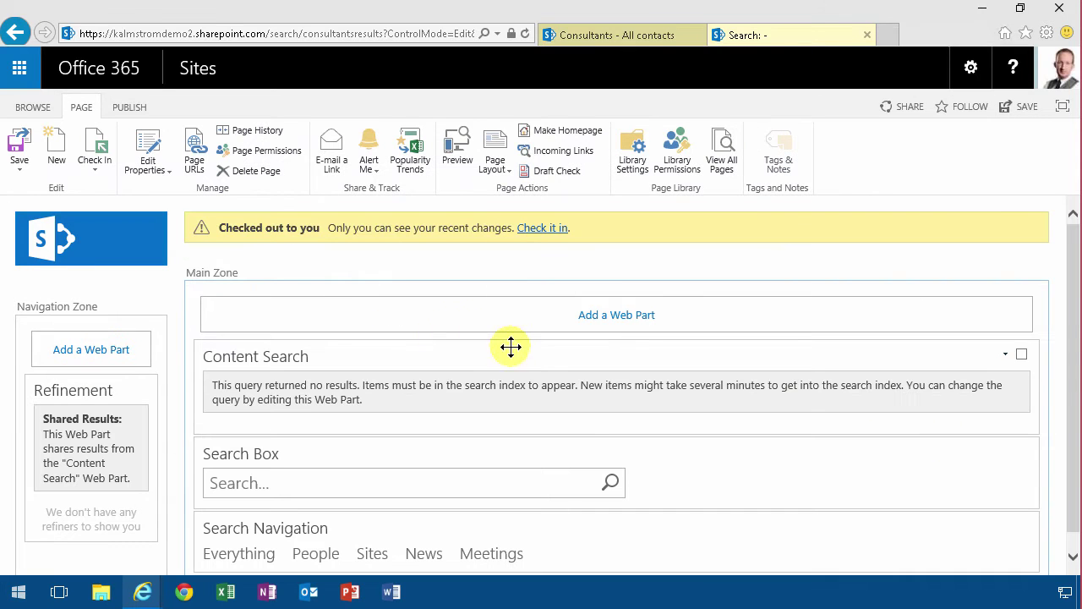
{"action": "left_click_drag", "start_coordinate": [510, 348], "coordinate": [597, 509]}
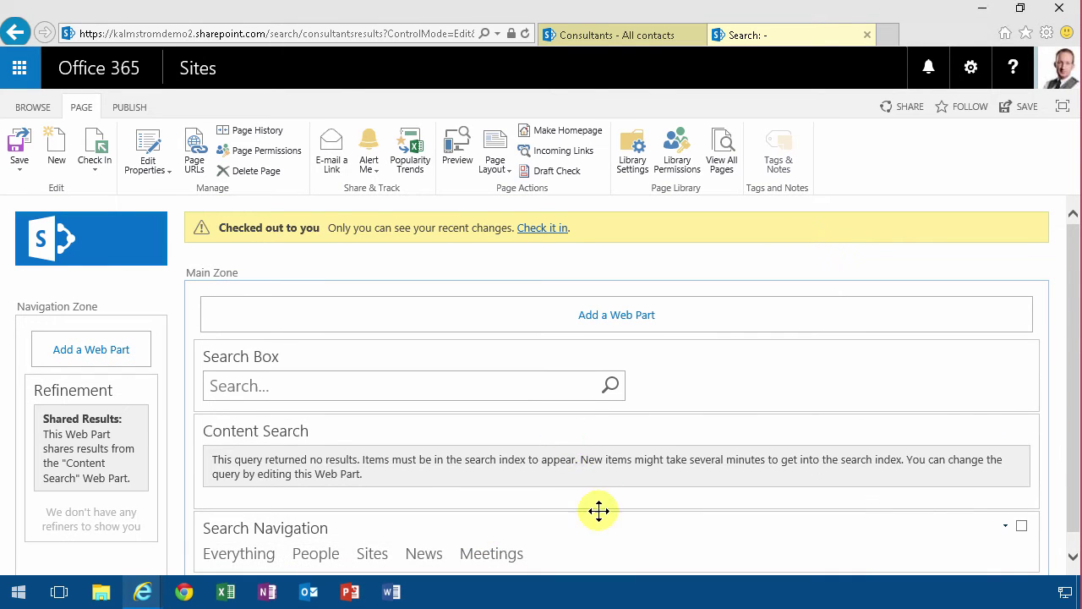
{"action": "left_click_drag", "start_coordinate": [766, 502], "coordinate": [756, 417]}
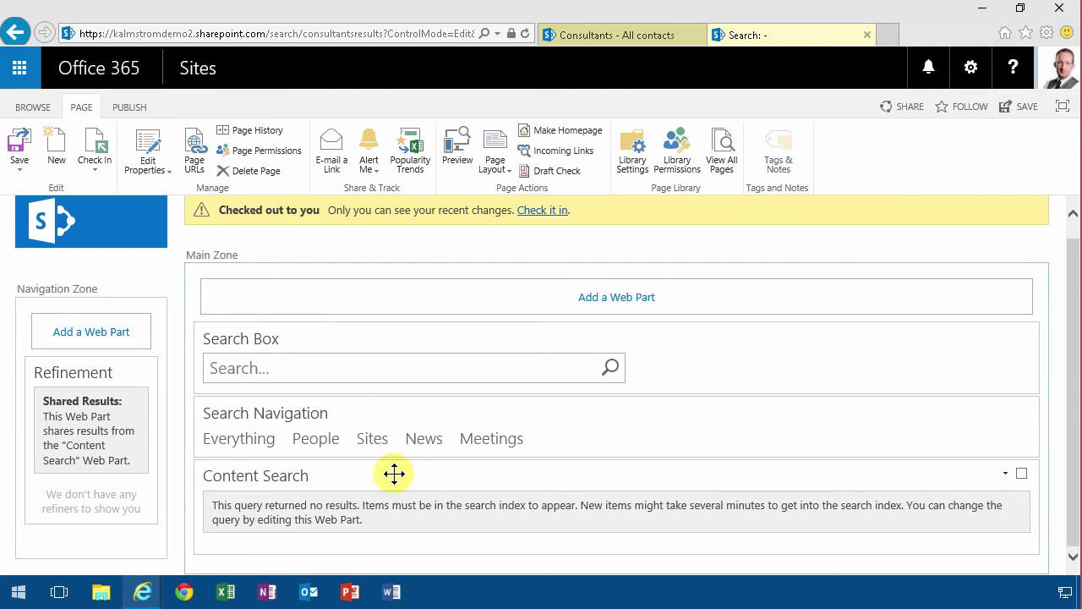
Step: Set the Content Search web part to show 50 items with the List with Paging control template
{"action": "left_click", "coordinate": [1006, 475]}
{"action": "left_click", "coordinate": [963, 500]}
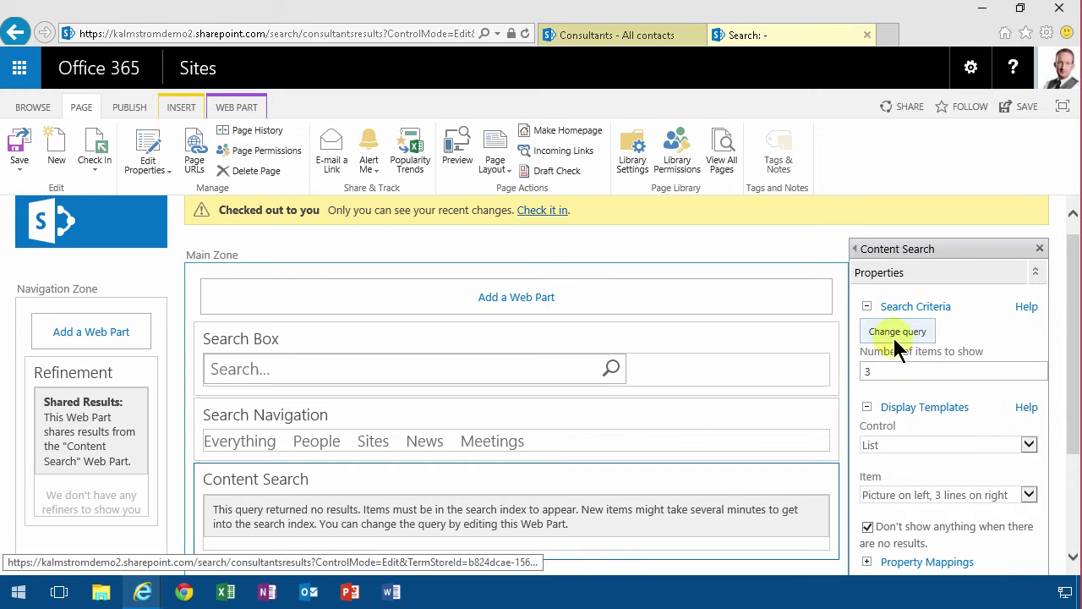
{"action": "double_click", "coordinate": [883, 370]}
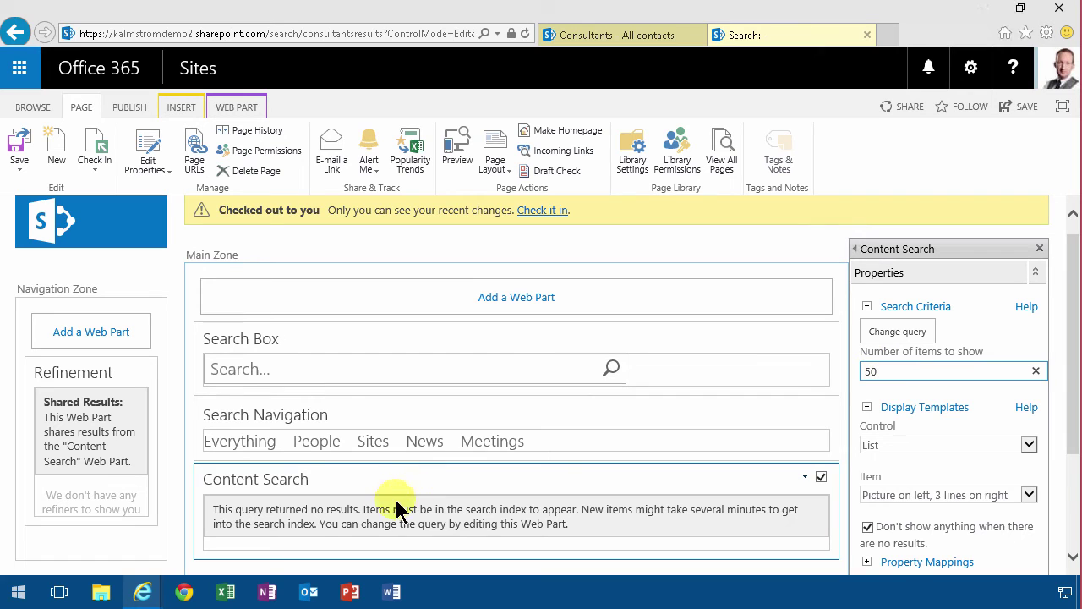
{"action": "left_click", "coordinate": [945, 453]}
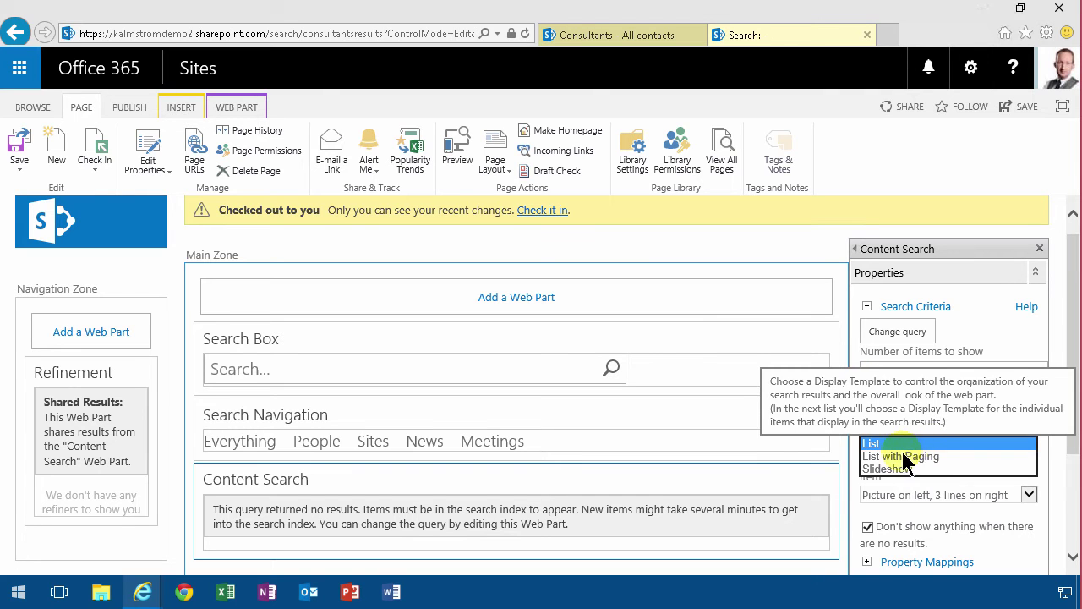
{"action": "left_click", "coordinate": [930, 456]}
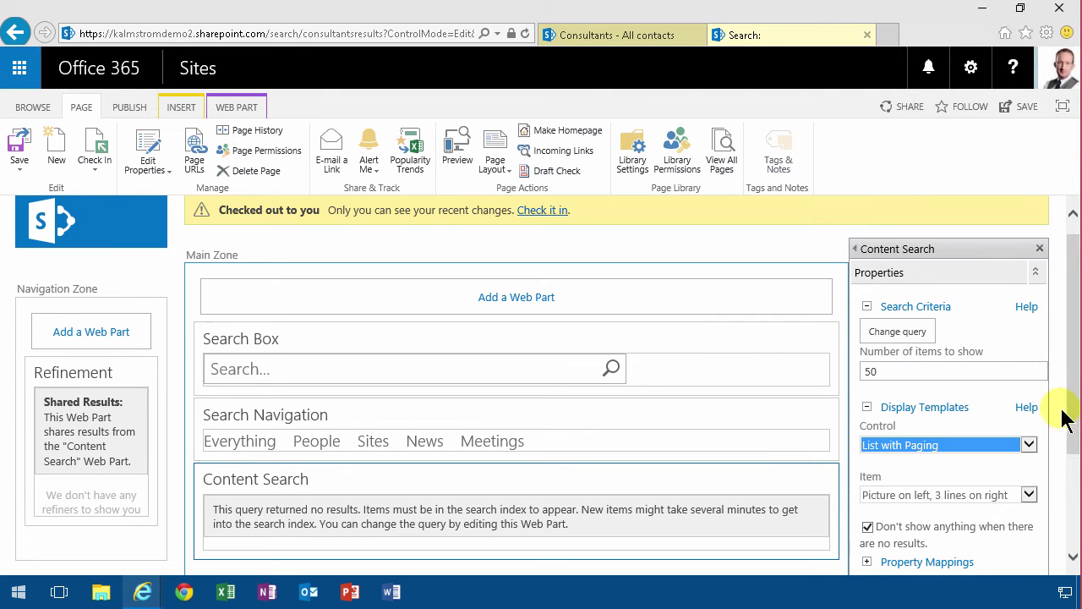
Step: Change the web part's query to Items matching a content type (System), restricted to the Contact content type
{"action": "scroll", "coordinate": [1072, 431], "scroll_direction": "down", "scroll_amount": 1}
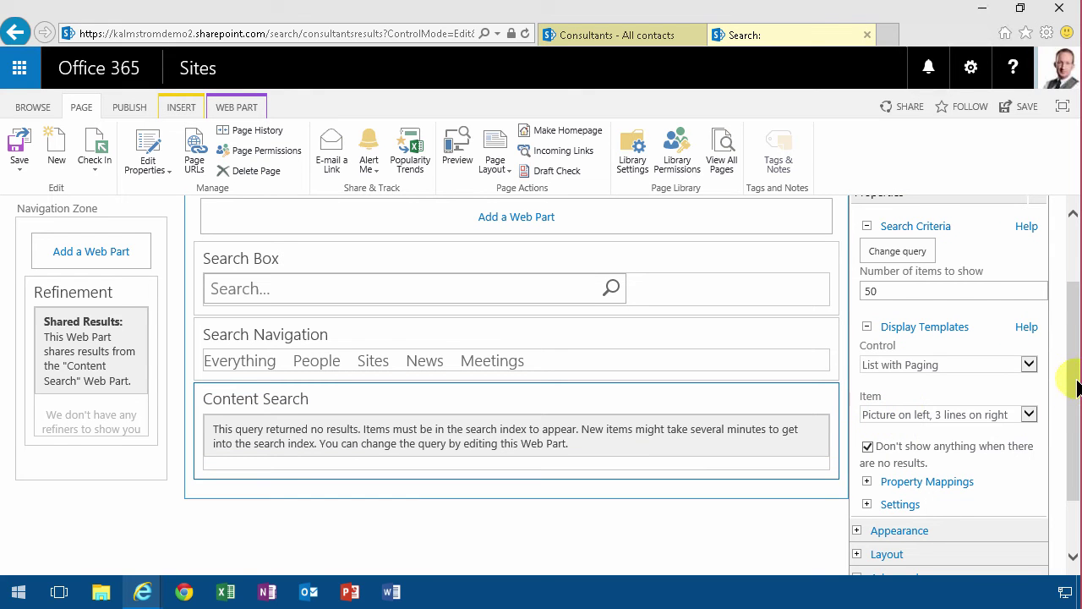
{"action": "left_click_drag", "start_coordinate": [1071, 384], "coordinate": [1073, 329]}
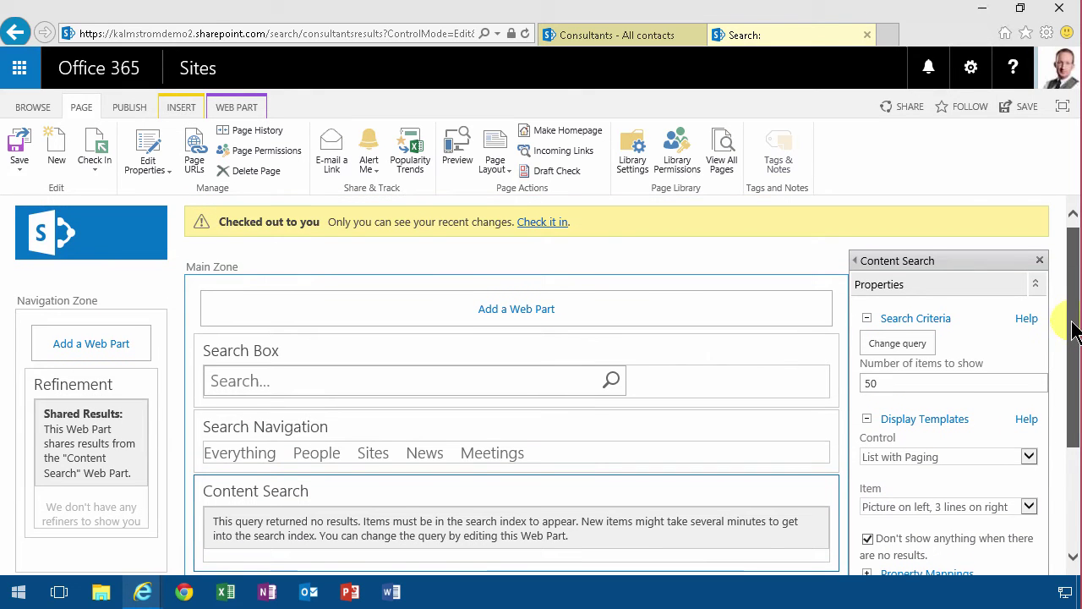
{"action": "left_click", "coordinate": [894, 344]}
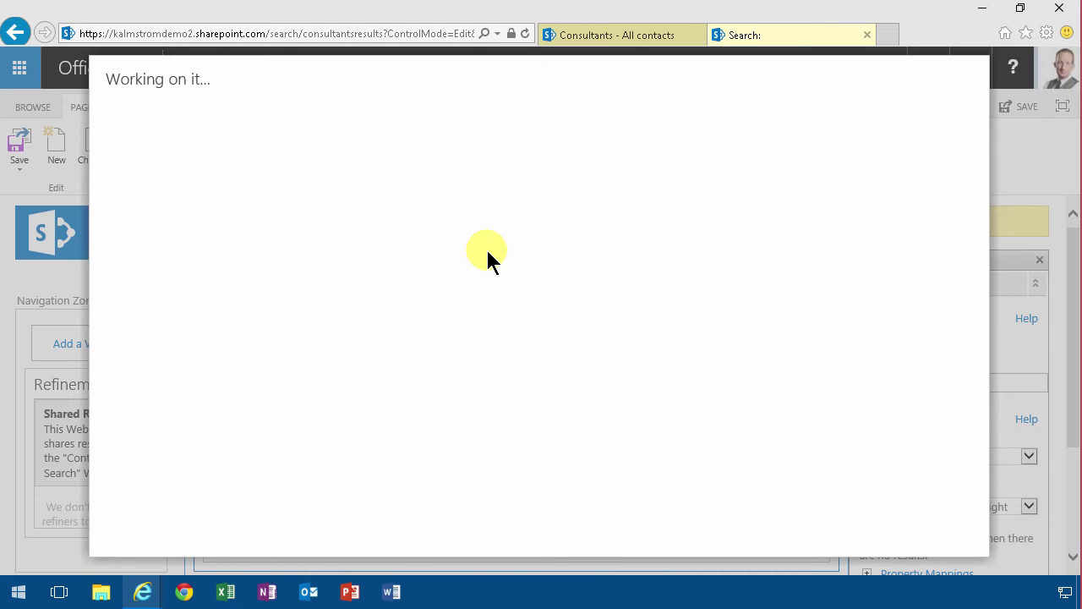
{"action": "left_click", "coordinate": [545, 185]}
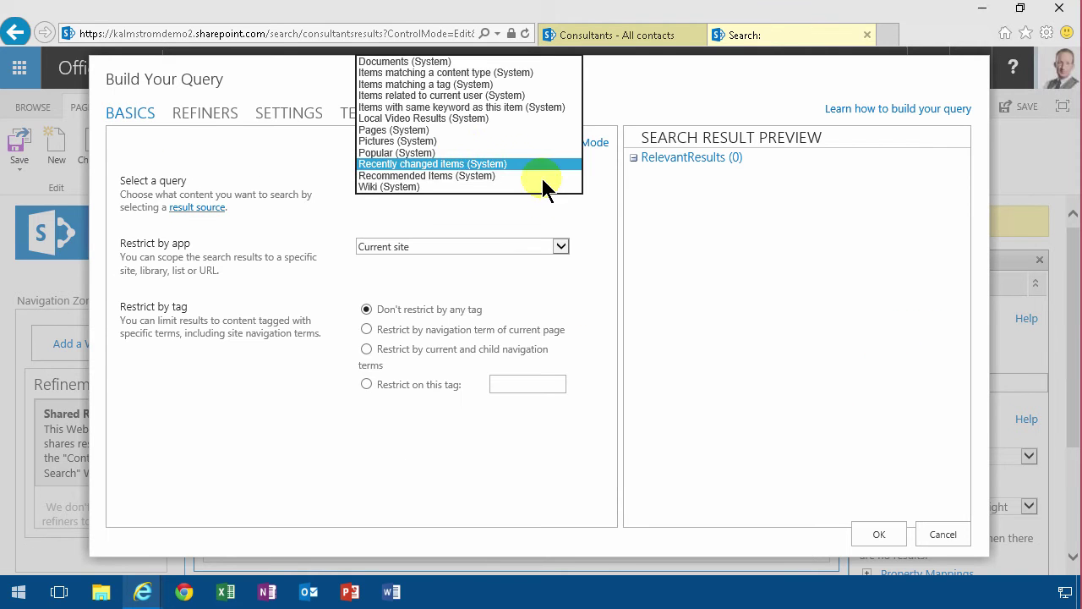
{"action": "left_click", "coordinate": [444, 73]}
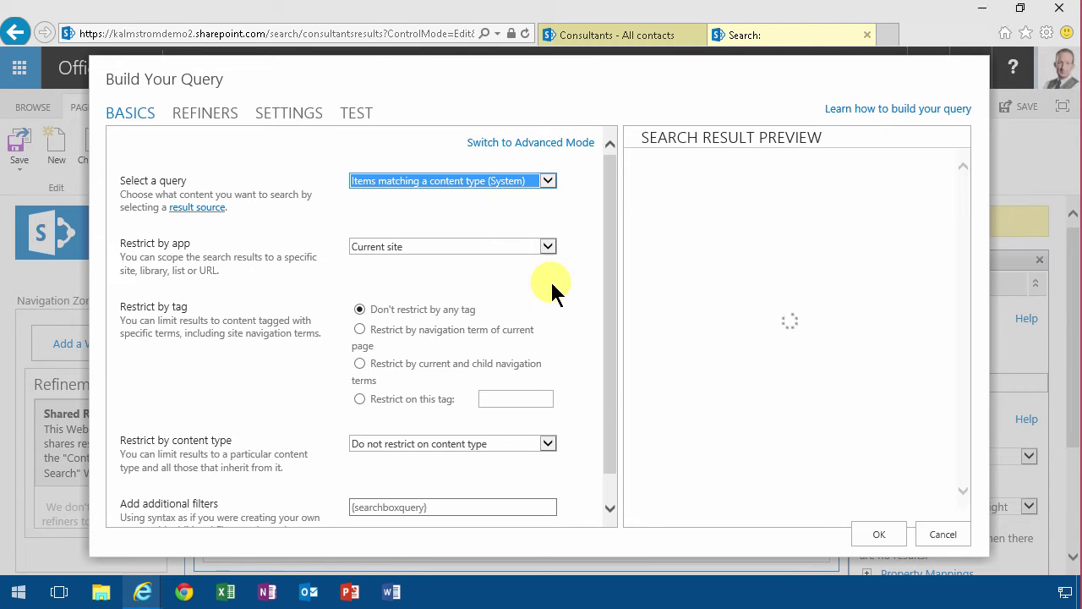
{"action": "left_click", "coordinate": [548, 443]}
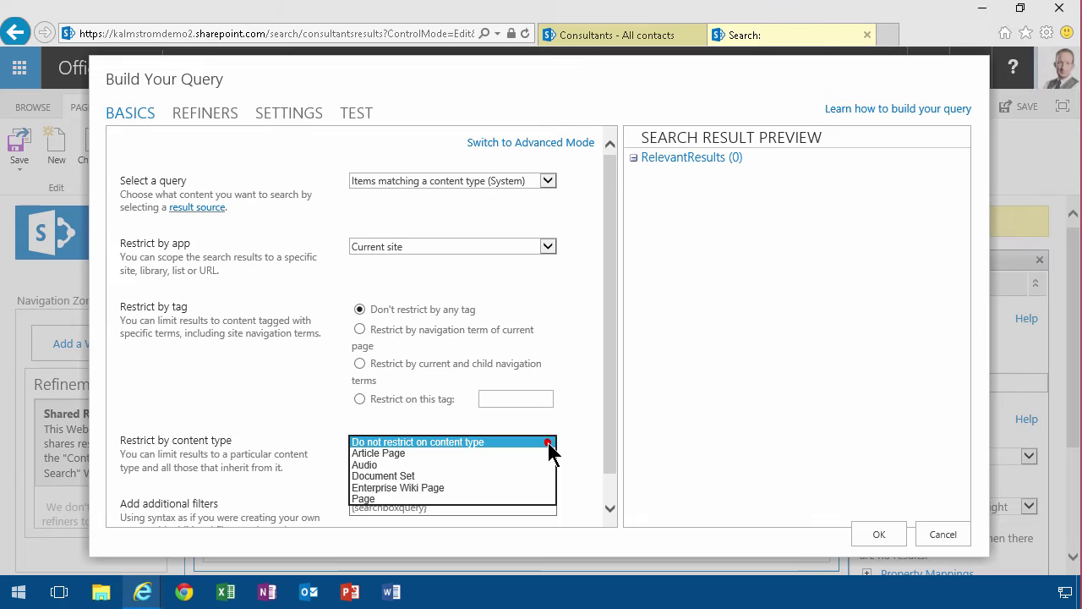
{"action": "left_click", "coordinate": [456, 532]}
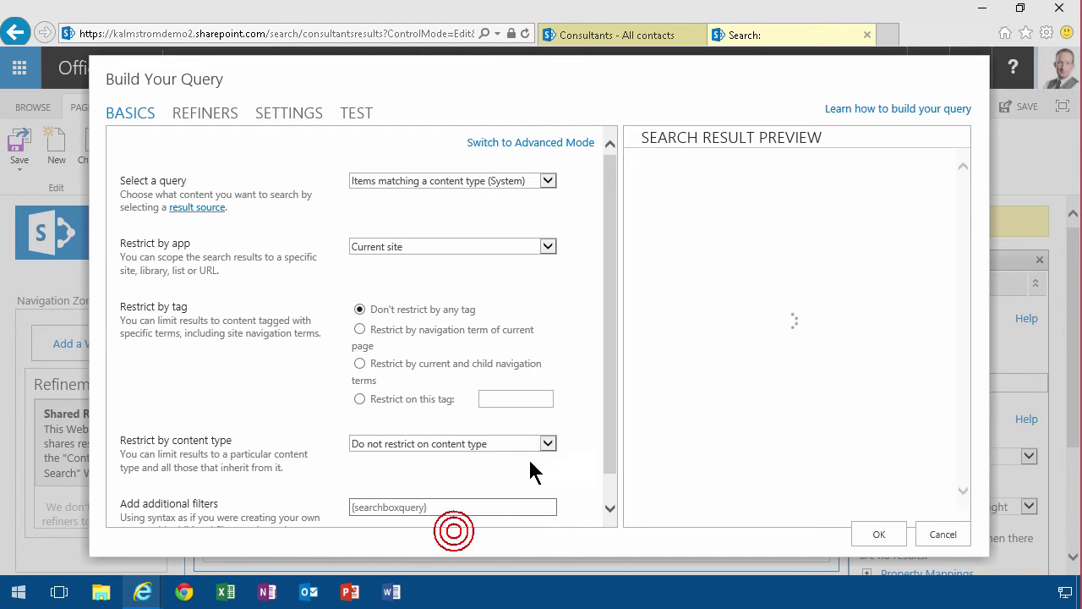
{"action": "left_click", "coordinate": [548, 443]}
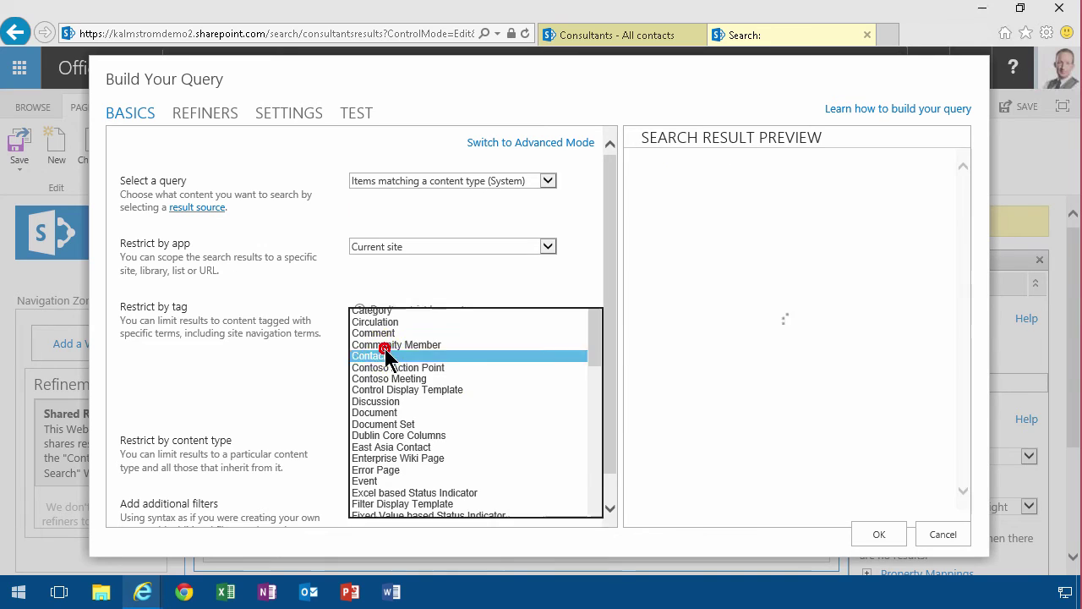
{"action": "left_click", "coordinate": [432, 356]}
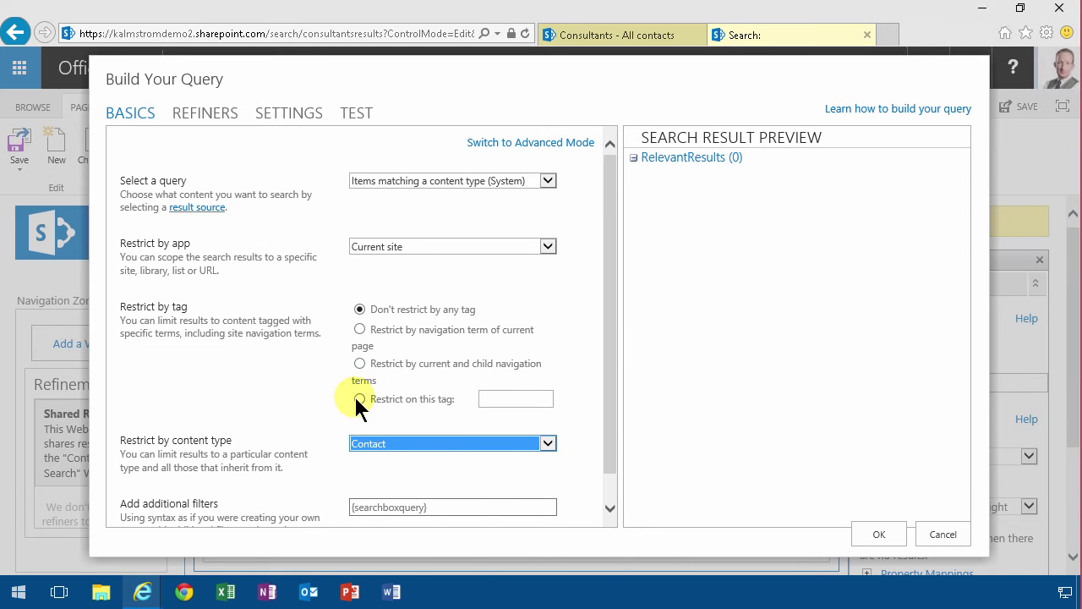
{"action": "left_click", "coordinate": [491, 246]}
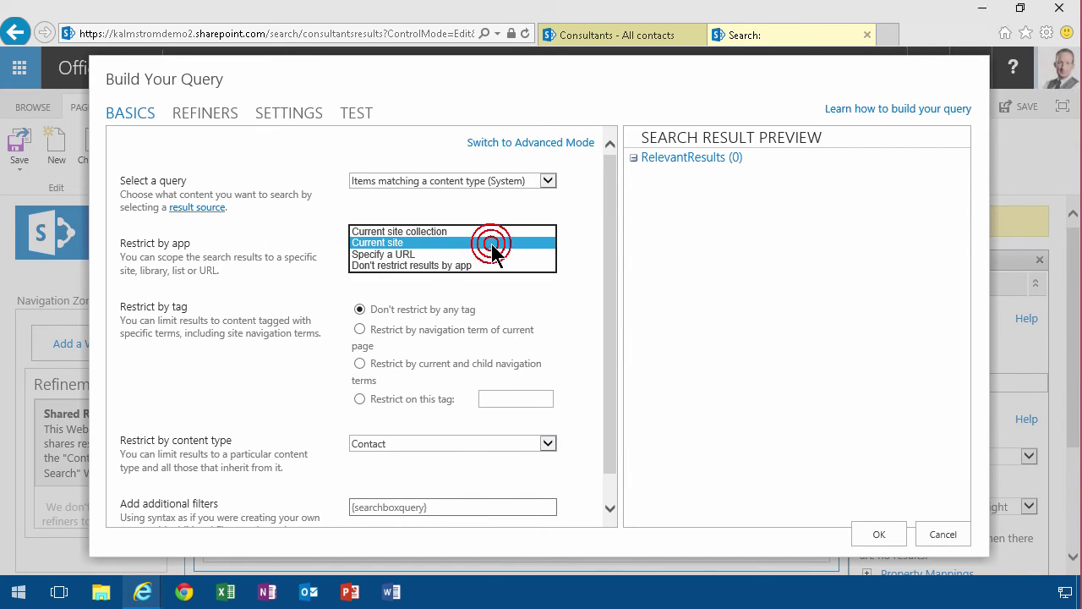
{"action": "left_click", "coordinate": [412, 255]}
{"action": "left_click", "coordinate": [415, 269]}
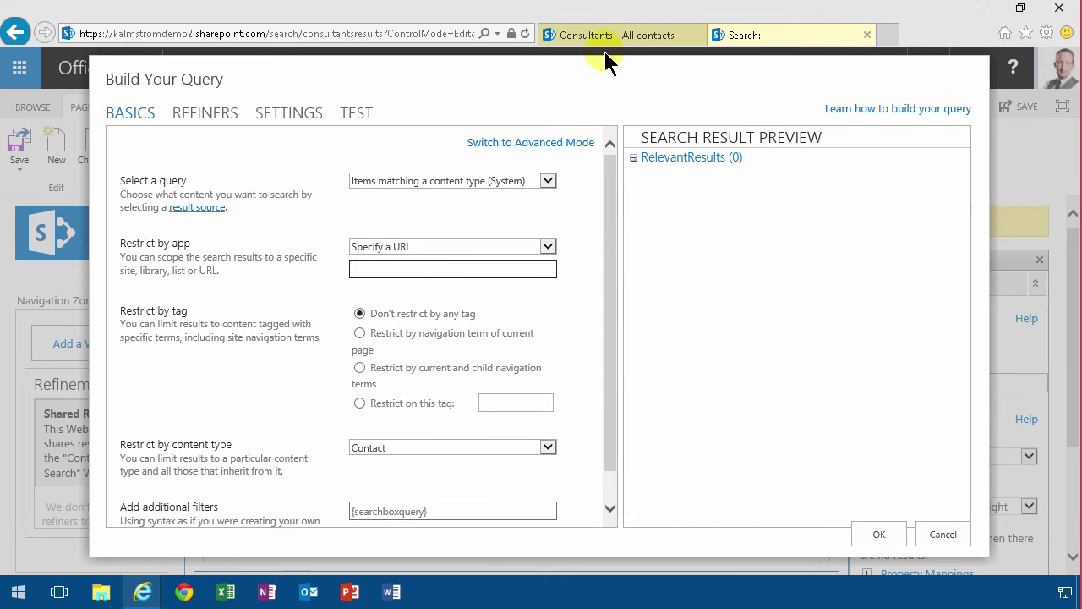
{"action": "left_click", "coordinate": [623, 35]}
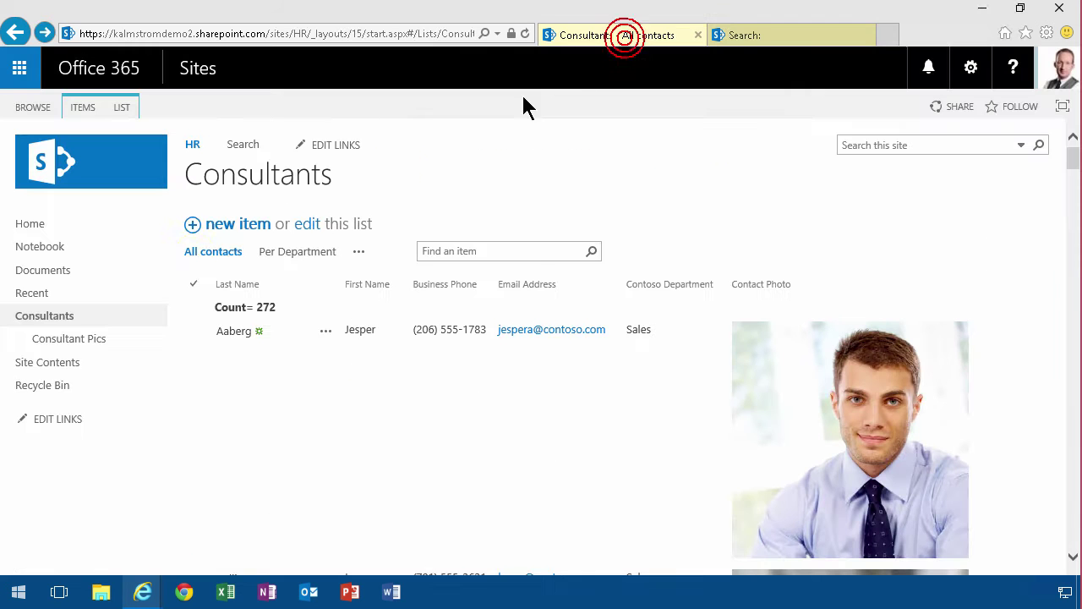
{"action": "right_click", "coordinate": [56, 323]}
{"action": "left_click", "coordinate": [128, 364]}
{"action": "left_click", "coordinate": [384, 271]}
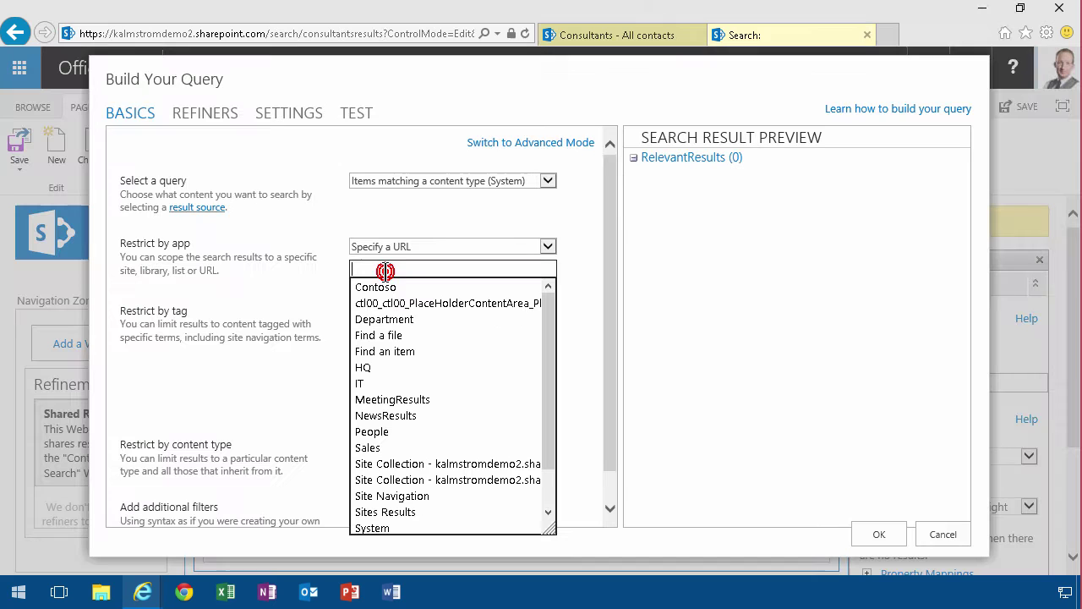
{"action": "type", "text": "https://kalmstromdemo2.sharepoint.com/sites/HR/Lists/Consultants/AllItems.aspx"}
Step: Remove /AllItems.aspx from the restriction URL so it ends at /sites/HR/Lists/Consultants, and refresh the search result preview
{"action": "left_click", "coordinate": [484, 268]}
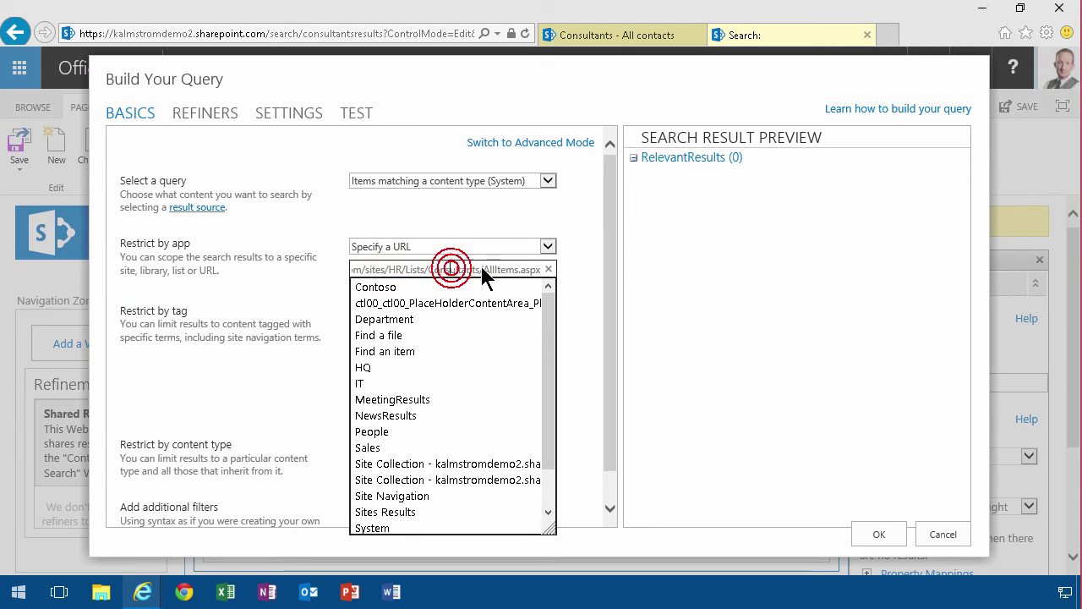
{"action": "left_click_drag", "start_coordinate": [484, 269], "coordinate": [599, 267]}
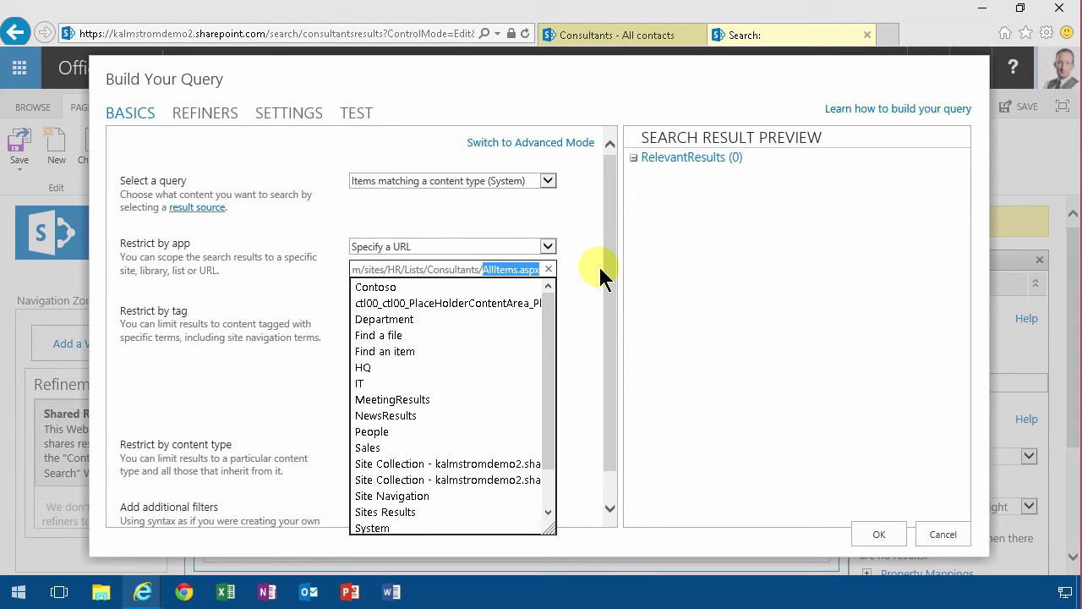
{"action": "key", "text": "BackSpace"}
{"action": "key", "text": "BackSpace"}
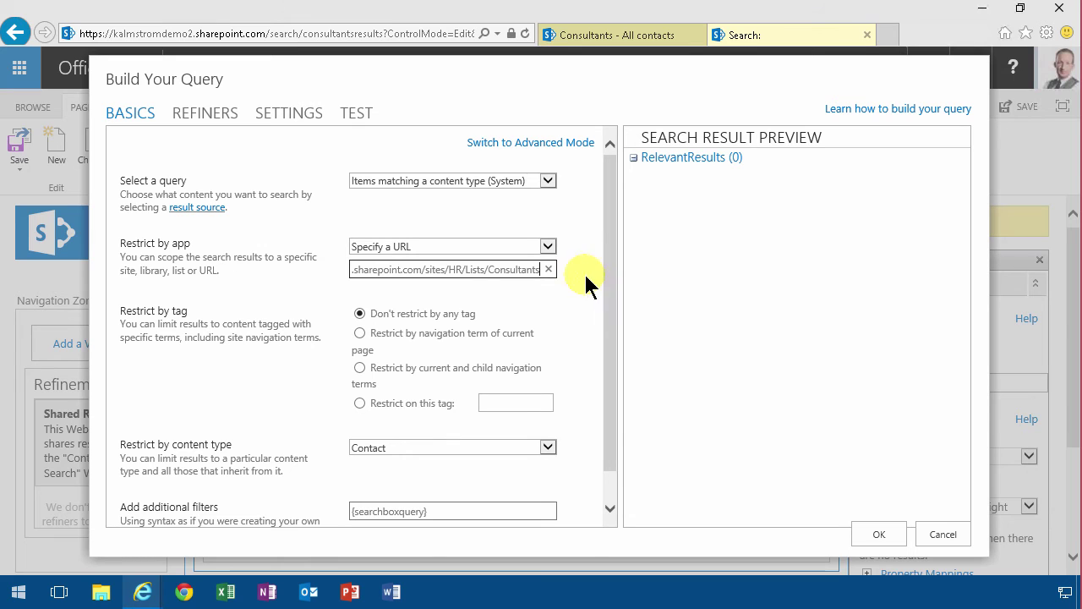
{"action": "left_click", "coordinate": [519, 403]}
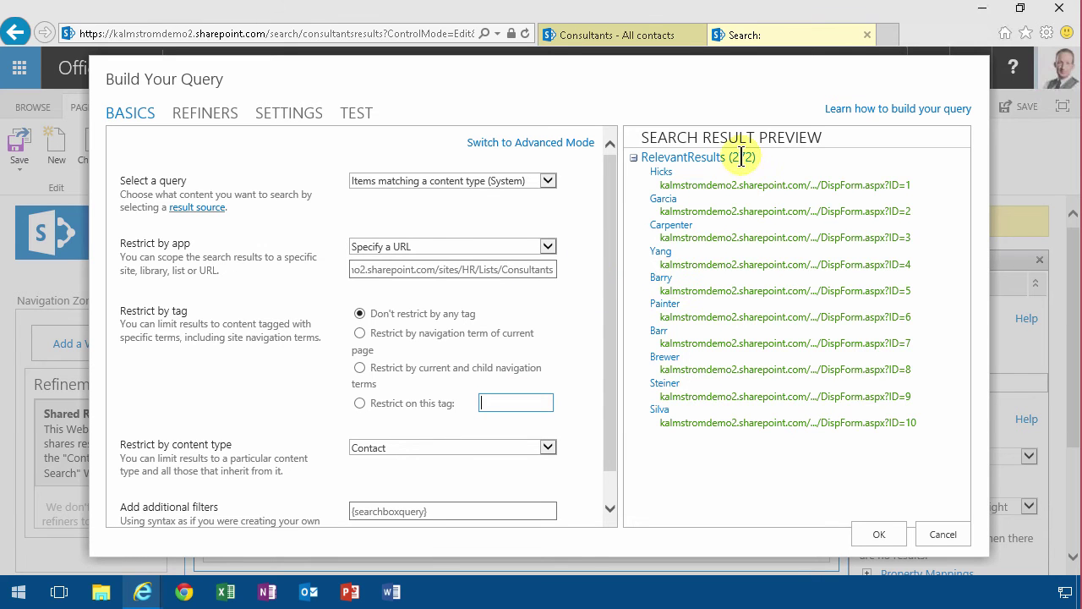
Step: Accept the built query and apply it to the Content Search web part
{"action": "left_click", "coordinate": [613, 496]}
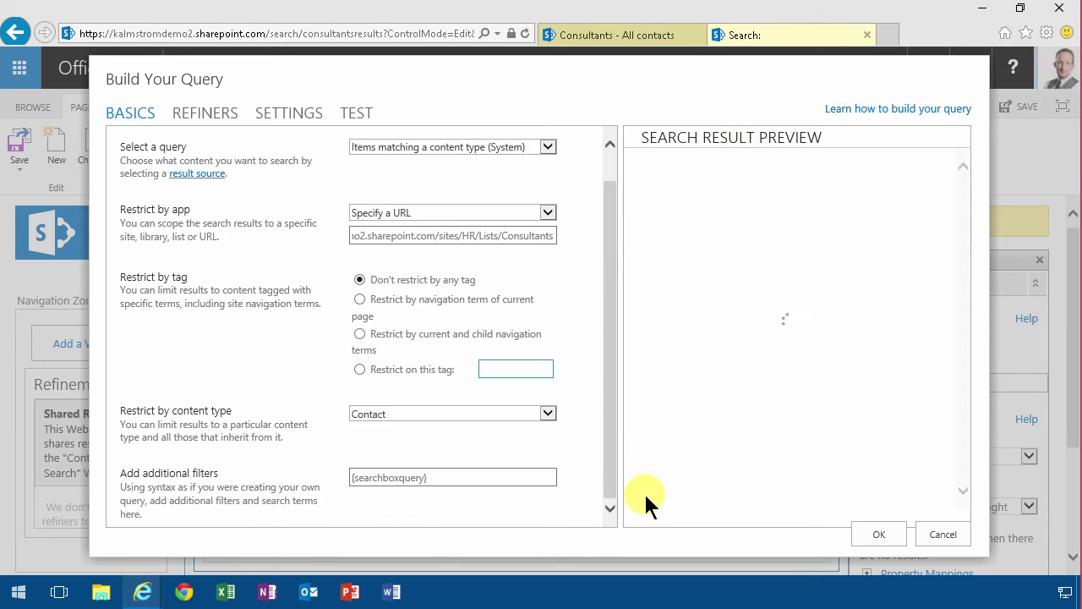
{"action": "left_click", "coordinate": [879, 534]}
{"action": "scroll", "coordinate": [1057, 457], "scroll_direction": "down", "scroll_amount": 2}
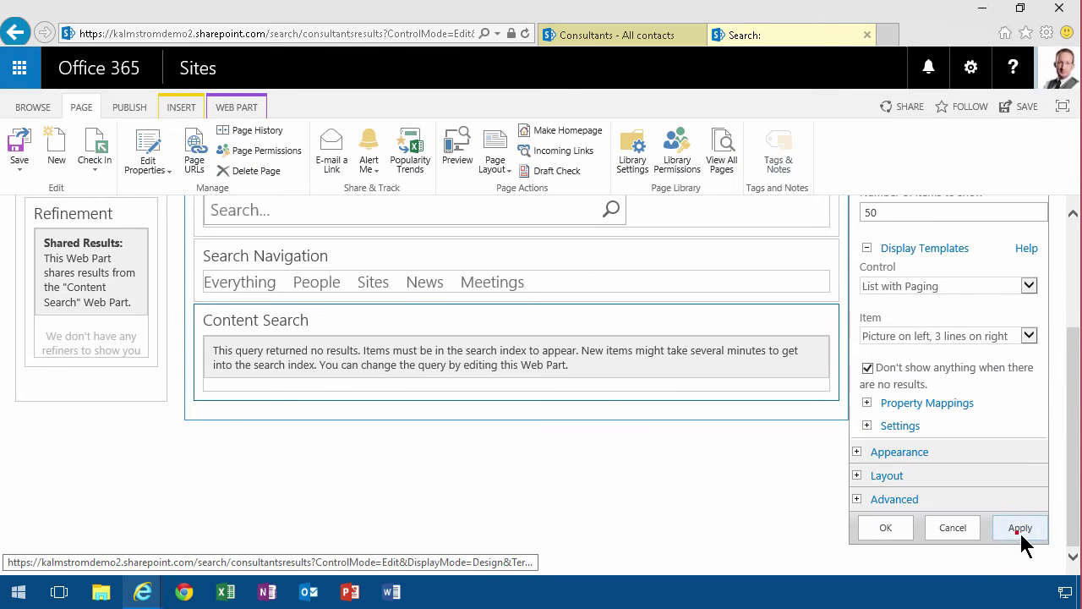
{"action": "left_click", "coordinate": [1019, 527]}
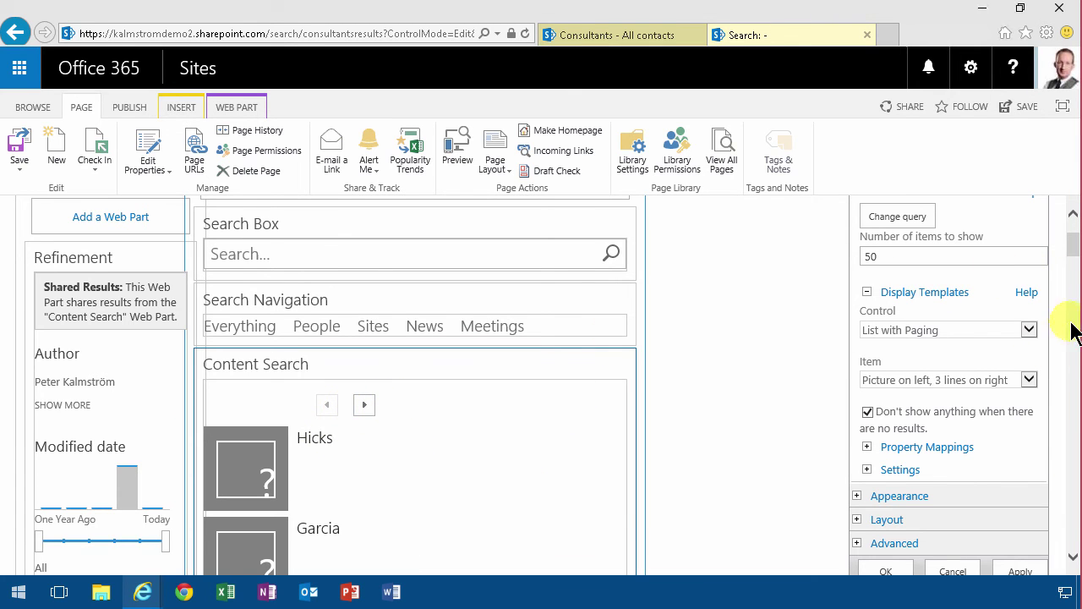
Step: Enable changing the managed property mappings for the item display template and map Picture URL to ContactPhotoOWSURLH
{"action": "left_click", "coordinate": [867, 447]}
{"action": "left_click", "coordinate": [868, 467]}
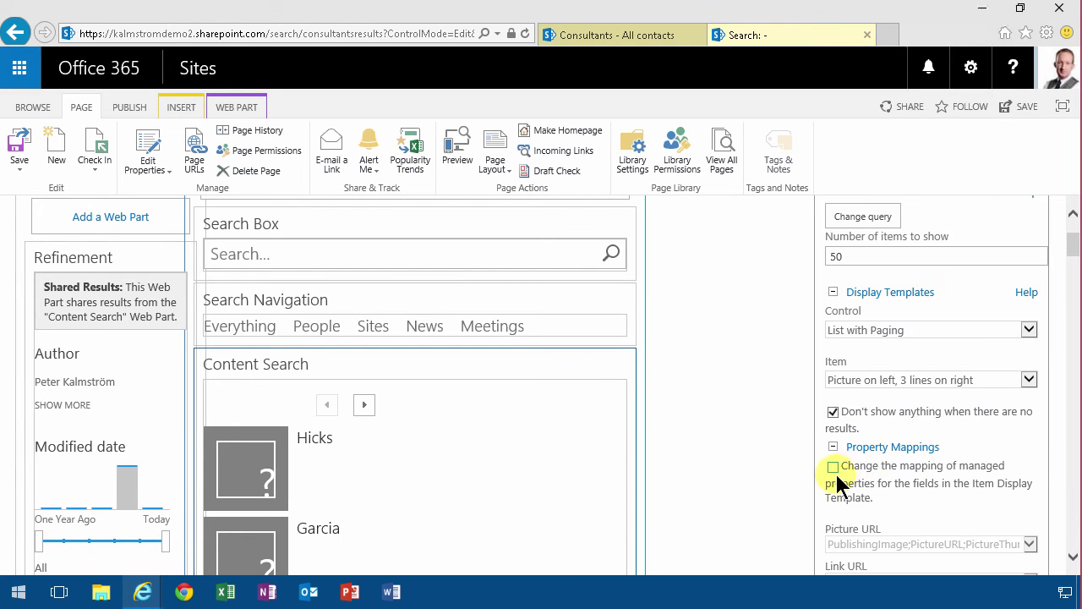
{"action": "left_click", "coordinate": [834, 467]}
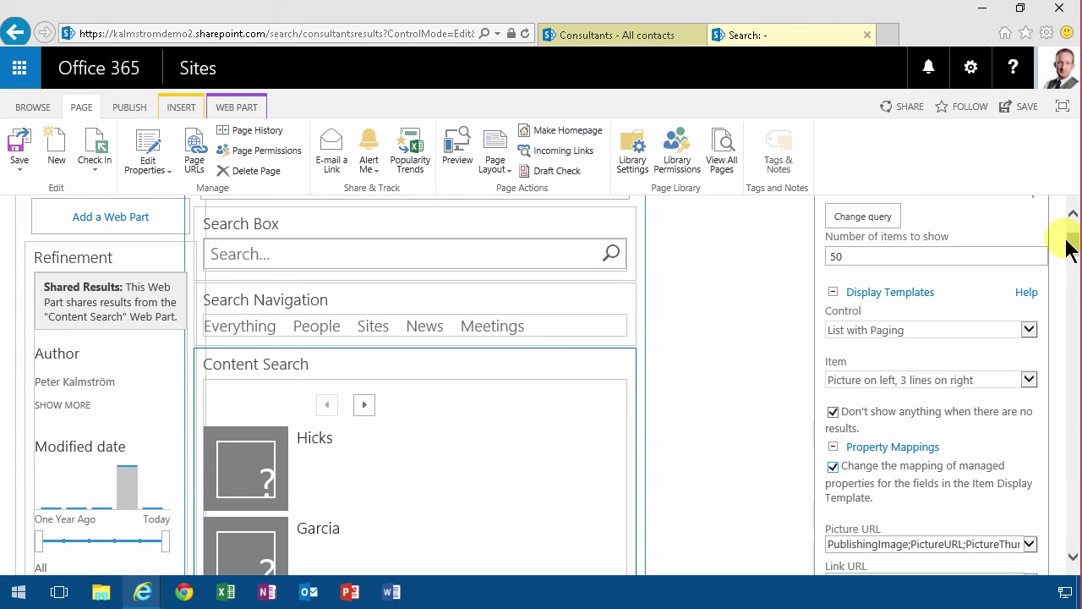
{"action": "scroll", "coordinate": [1072, 253], "scroll_direction": "down", "scroll_amount": 4}
{"action": "scroll", "coordinate": [1070, 244], "scroll_direction": "up", "scroll_amount": 2}
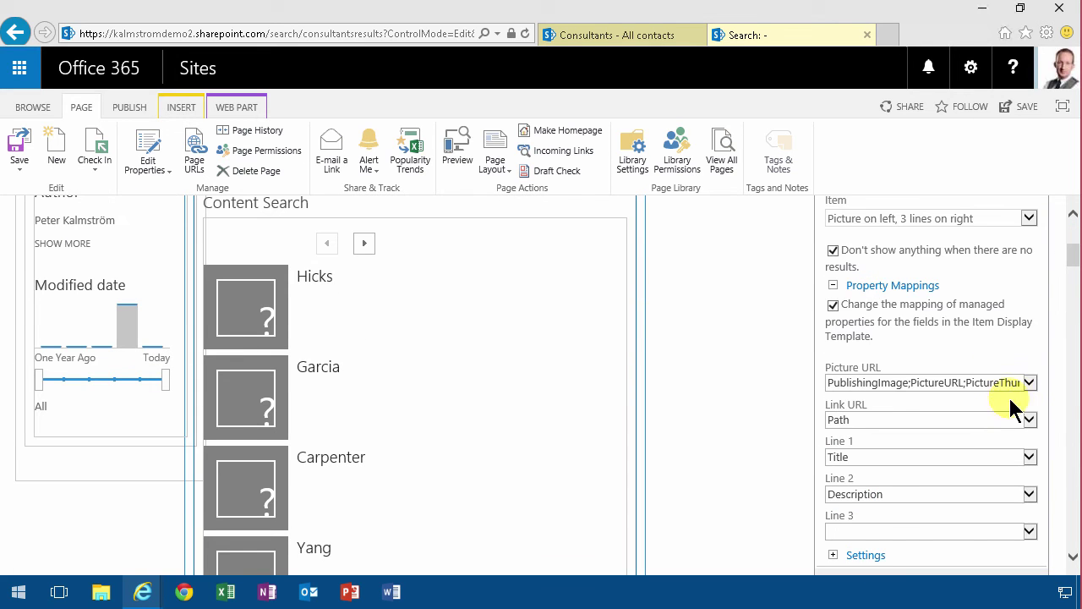
{"action": "left_click", "coordinate": [1029, 385]}
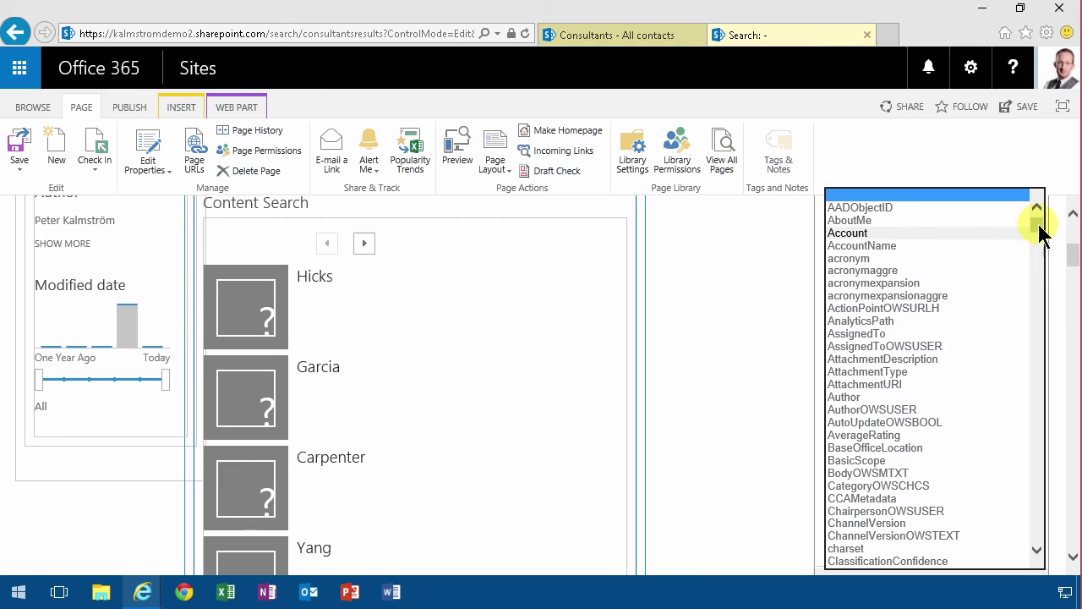
{"action": "left_click_drag", "start_coordinate": [1037, 219], "coordinate": [1038, 242]}
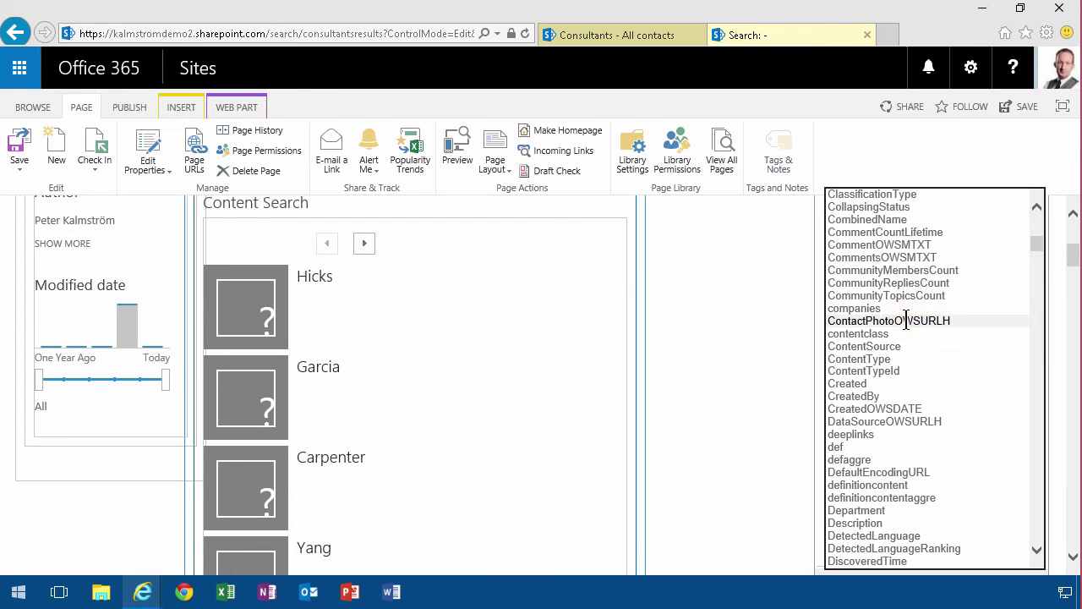
{"action": "left_click", "coordinate": [920, 320]}
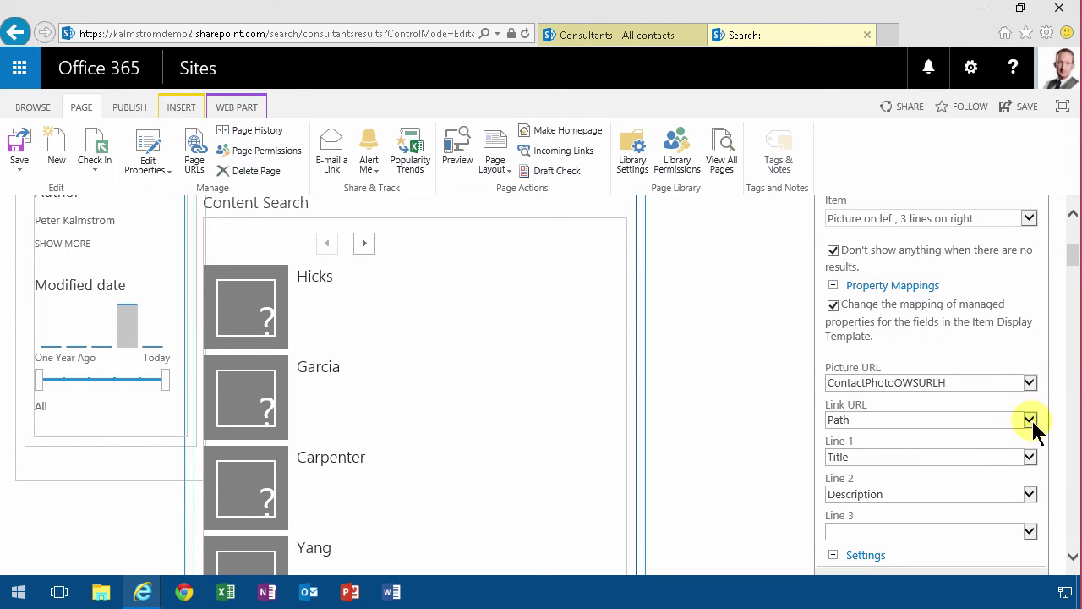
Step: Map Line 1 of the item display template to the FullNameOWSTEXT managed property
{"action": "left_click", "coordinate": [1028, 457]}
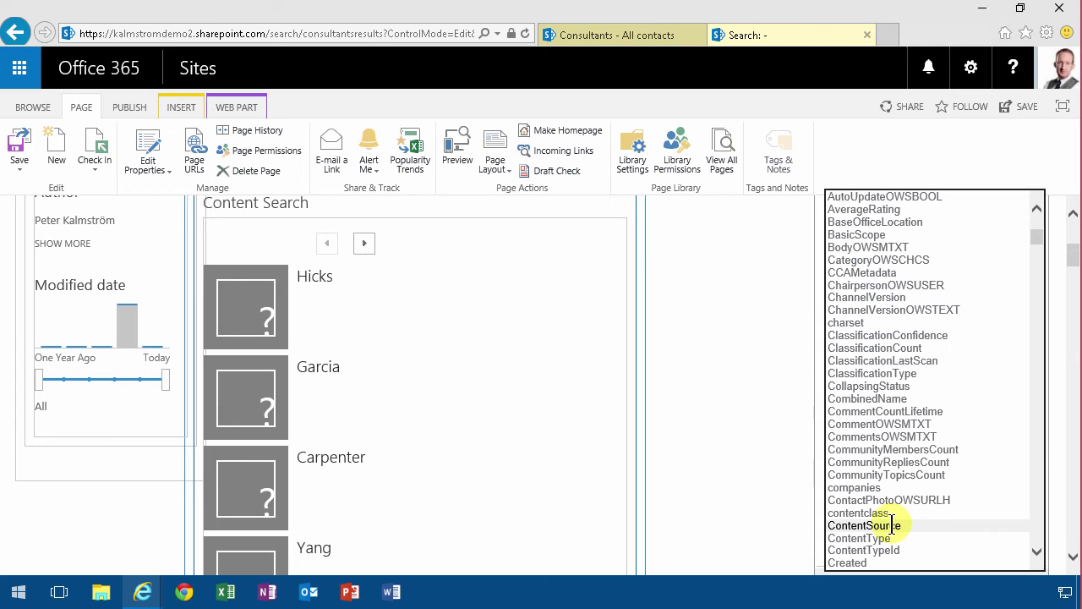
{"action": "scroll", "coordinate": [896, 529], "scroll_direction": "down", "scroll_amount": 15}
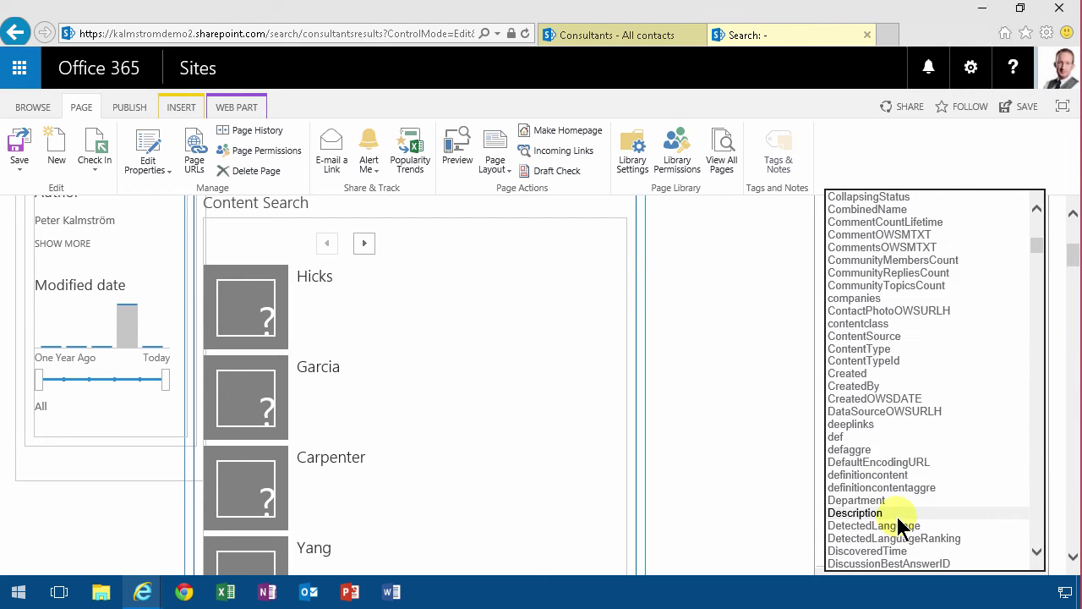
{"action": "scroll", "coordinate": [902, 513], "scroll_direction": "down", "scroll_amount": 7}
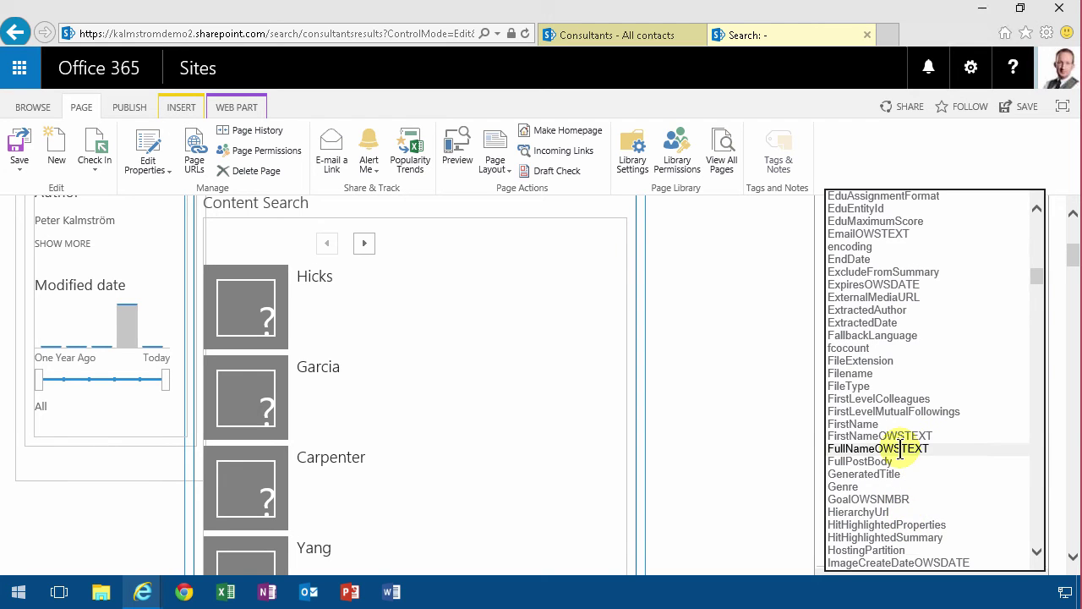
{"action": "left_click", "coordinate": [901, 448]}
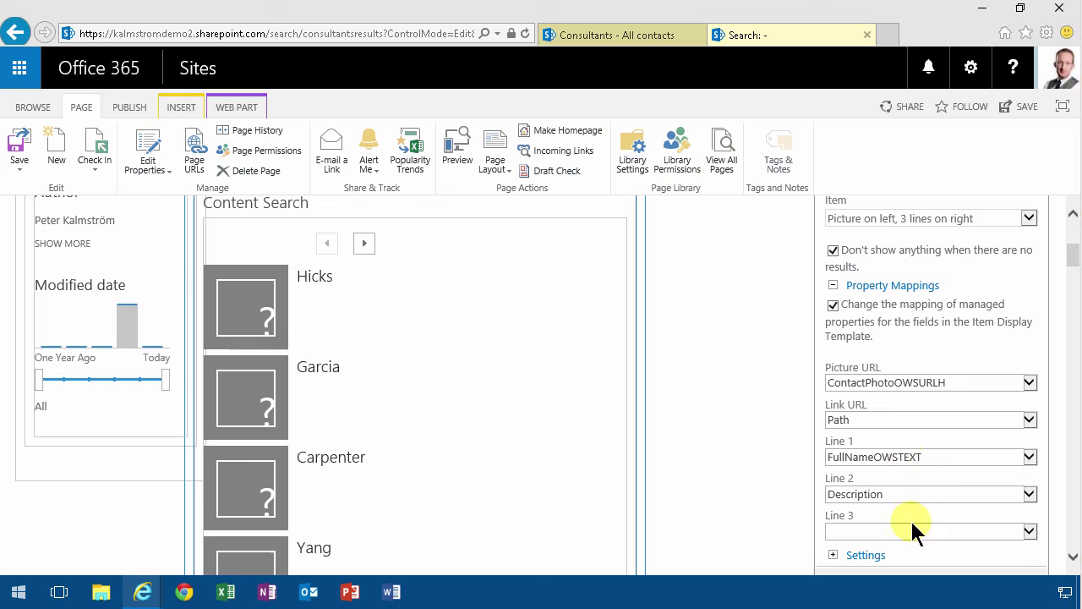
Step: Map Line 2 of the item display template to the owstaxIdContosox0020Department managed property
{"action": "left_click", "coordinate": [1030, 495]}
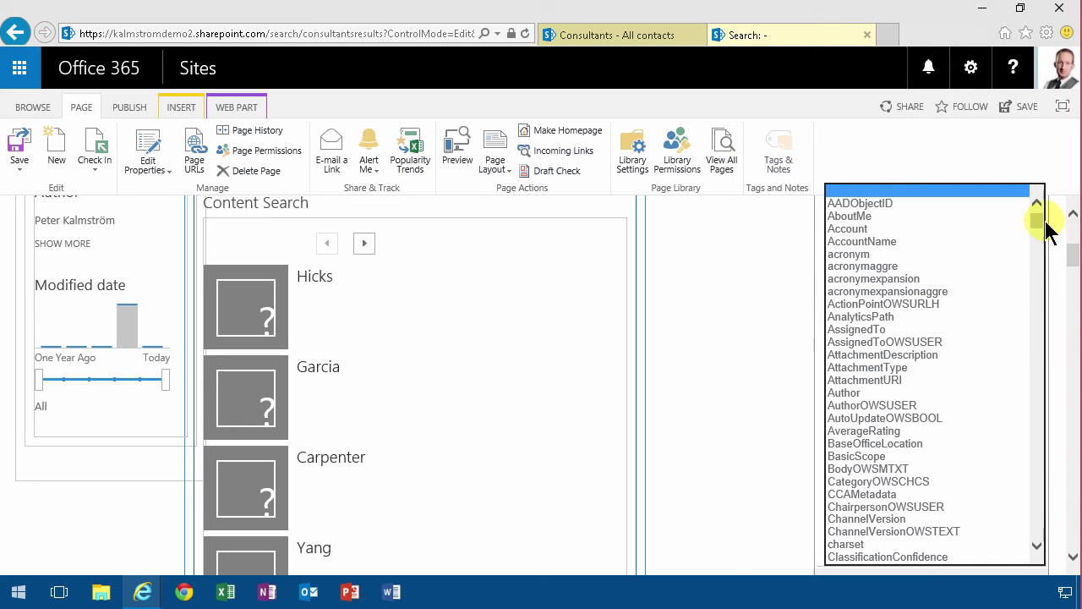
{"action": "left_click_drag", "start_coordinate": [1038, 222], "coordinate": [1041, 331]}
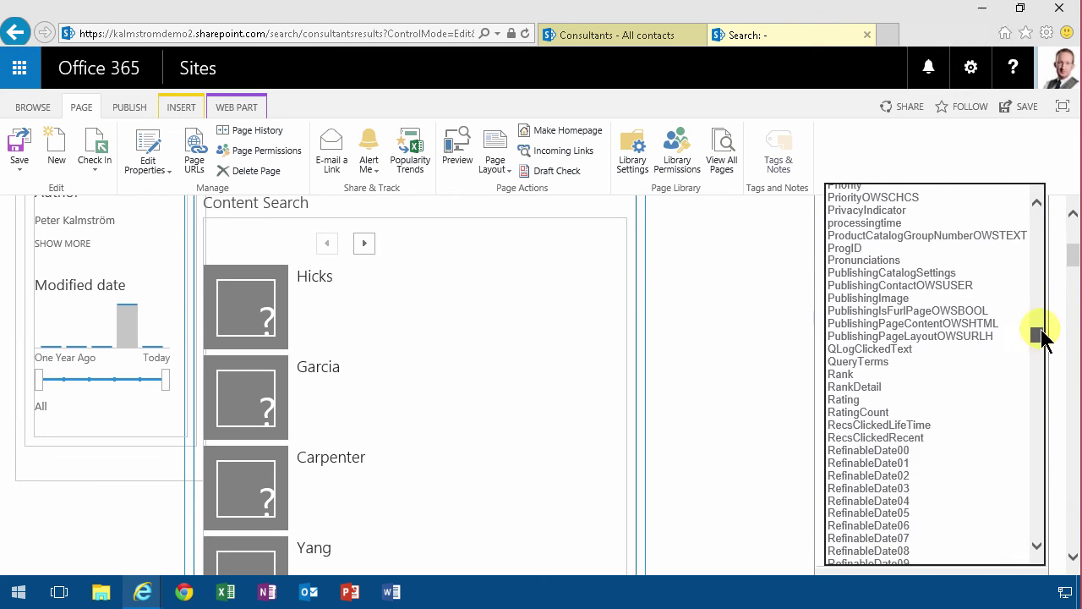
{"action": "left_click_drag", "start_coordinate": [1041, 337], "coordinate": [1042, 314]}
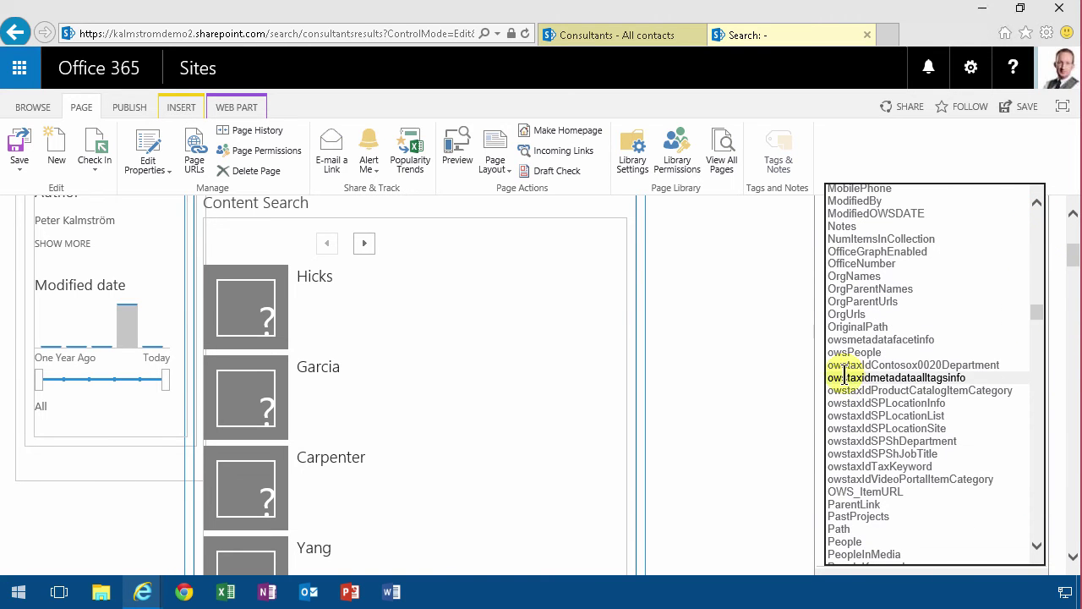
{"action": "left_click", "coordinate": [906, 367]}
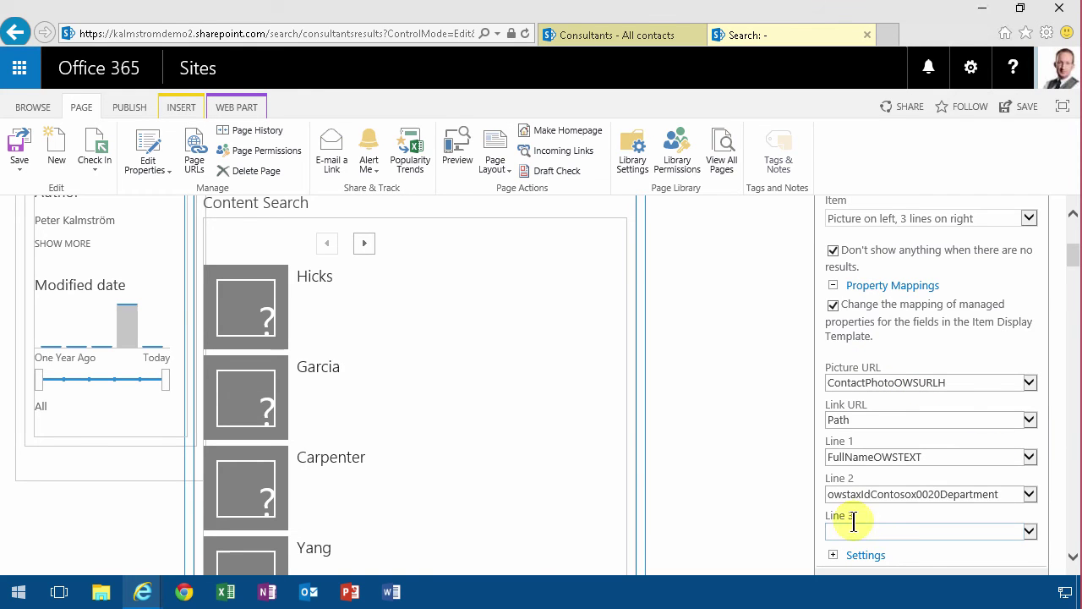
Step: Map Line 3 of the item display template to the CommentsOWSMTXT managed property
{"action": "left_click", "coordinate": [1031, 531]}
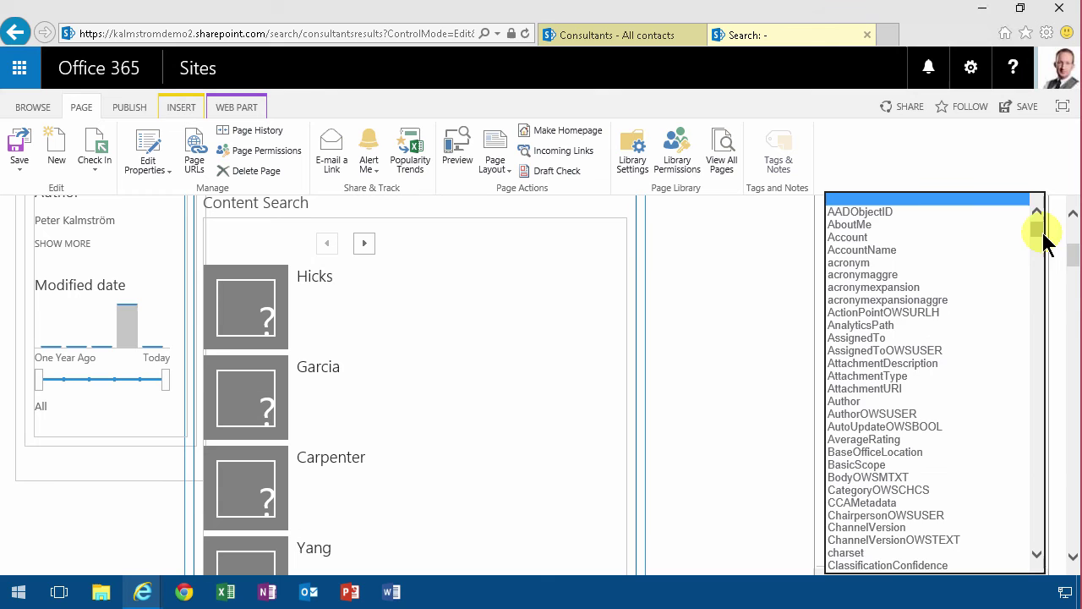
{"action": "left_click_drag", "start_coordinate": [1039, 225], "coordinate": [1046, 258]}
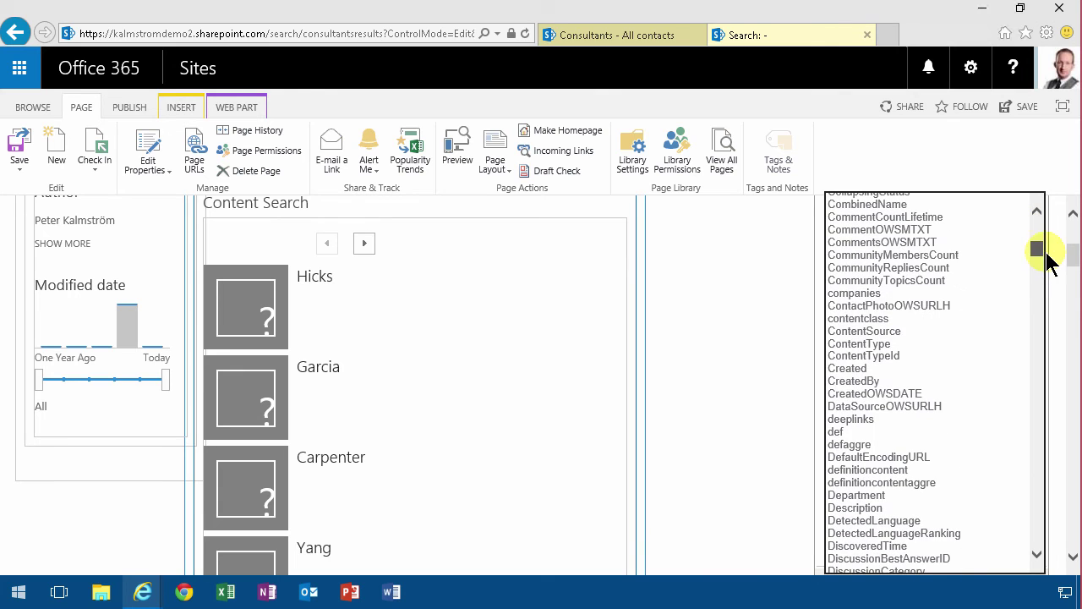
{"action": "left_click", "coordinate": [912, 242]}
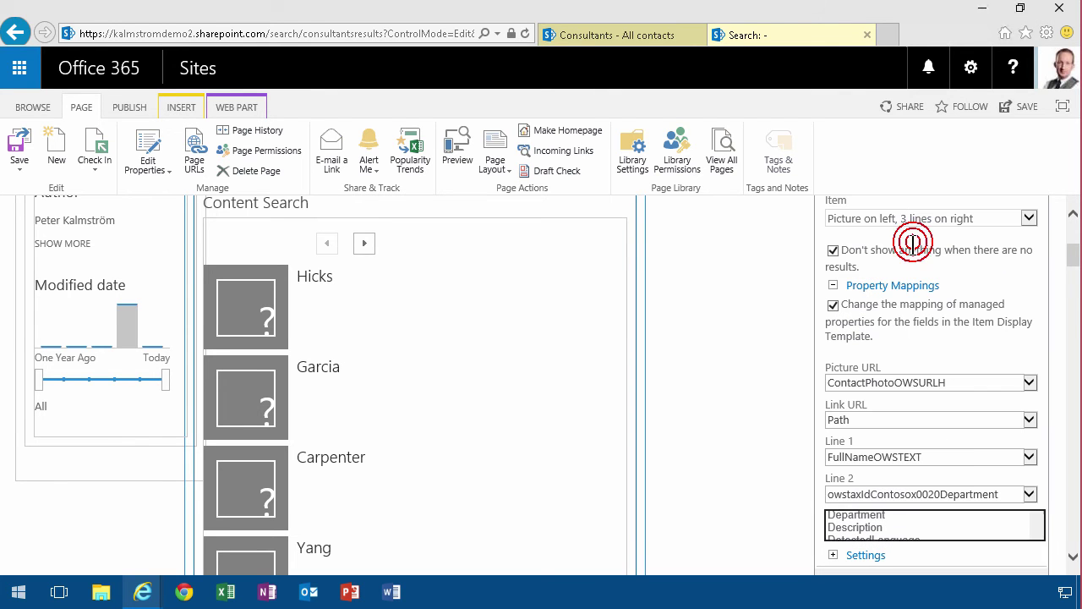
Step: Apply the property mapping changes to the Content Search web part and look over the listed contacts
{"action": "left_click", "coordinate": [1071, 558]}
{"action": "left_click", "coordinate": [1003, 328]}
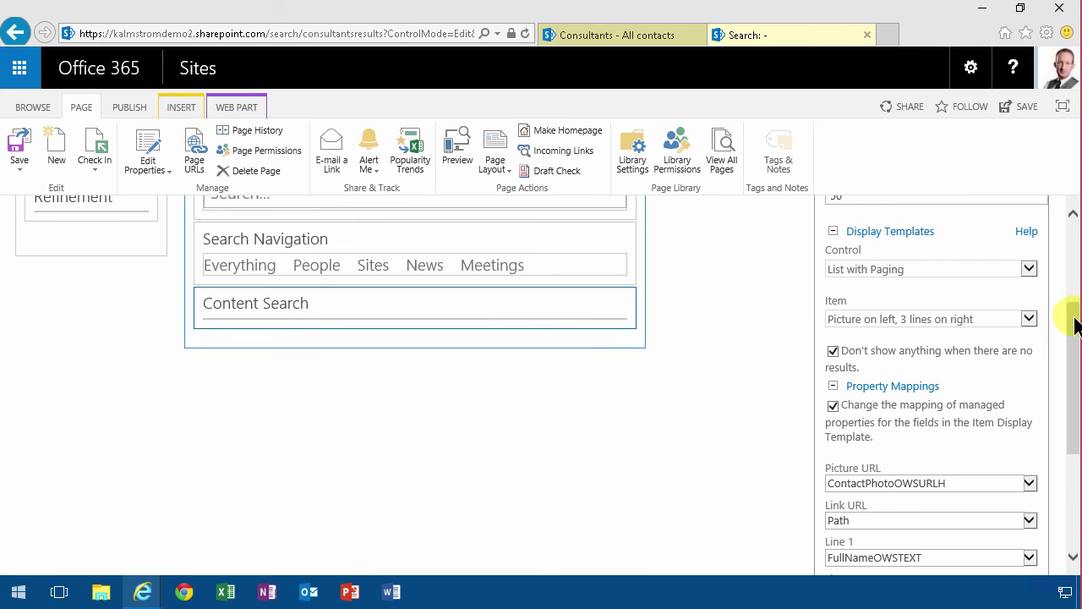
{"action": "left_click", "coordinate": [1074, 319]}
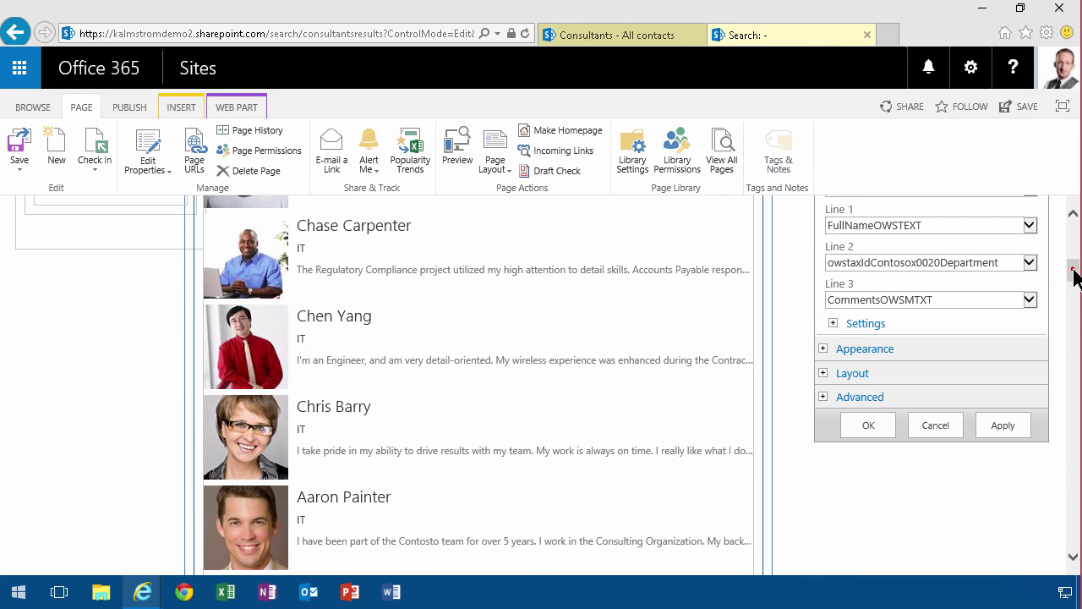
{"action": "left_click_drag", "start_coordinate": [1074, 274], "coordinate": [1071, 233]}
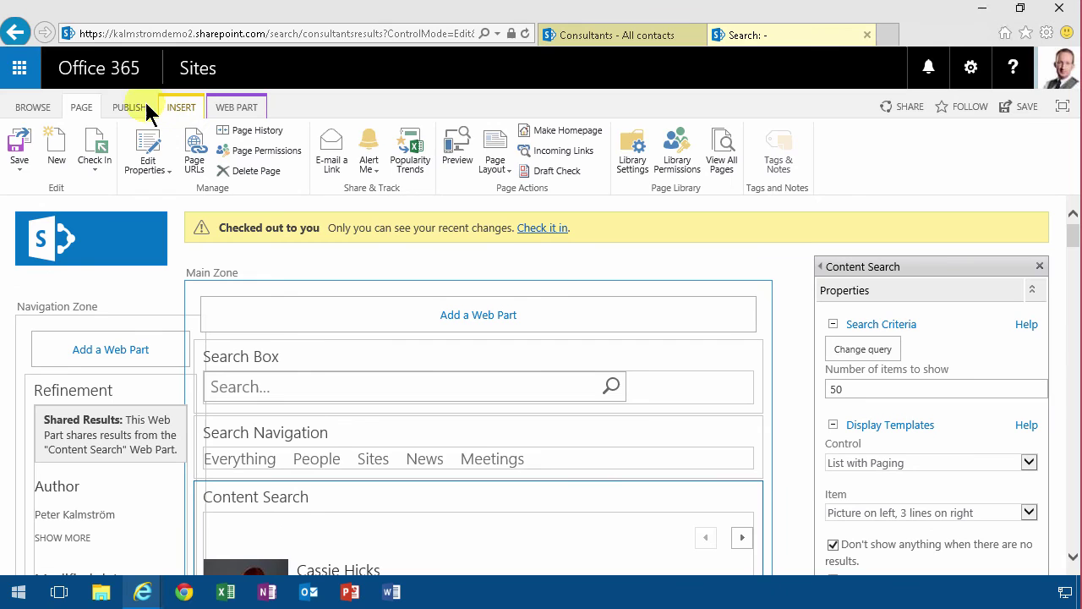
Step: Publish the consultants results page without a comment
{"action": "left_click", "coordinate": [133, 107]}
{"action": "left_click", "coordinate": [25, 145]}
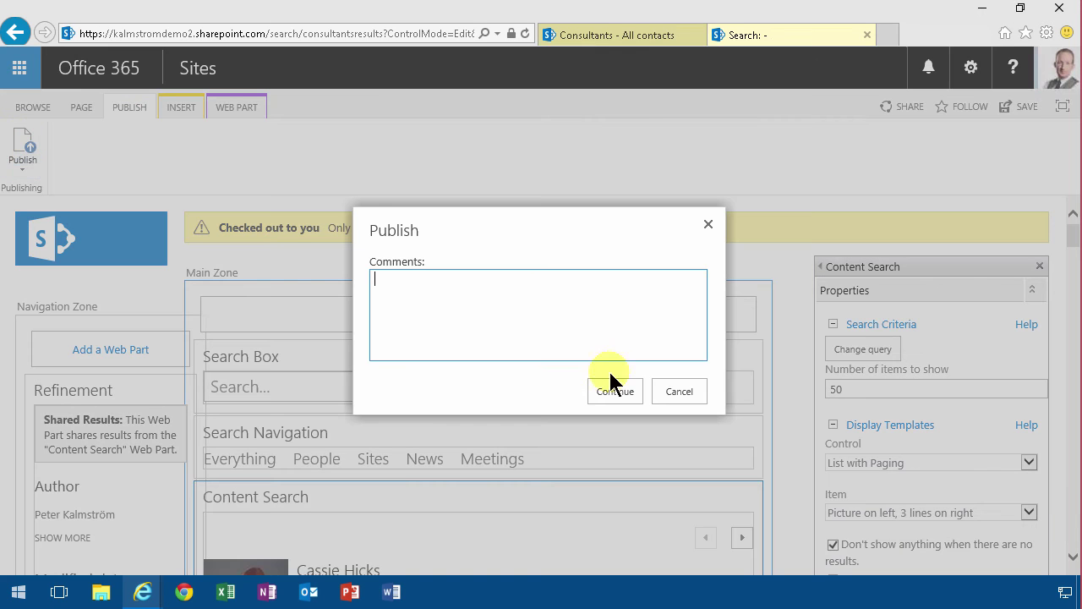
{"action": "left_click", "coordinate": [614, 394]}
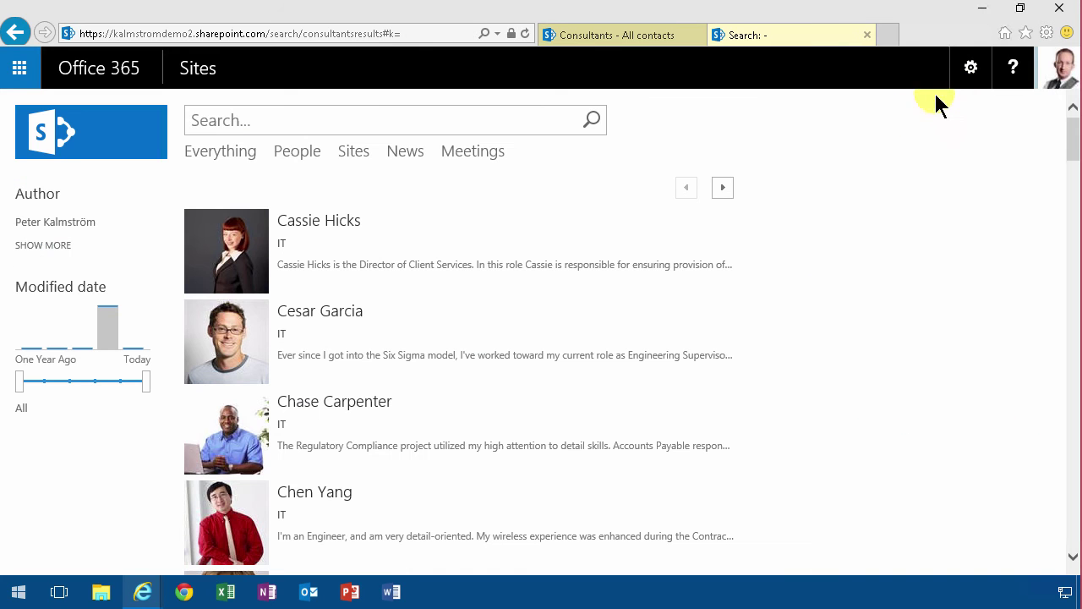
Step: Open the Search Settings page from the search center's site settings
{"action": "left_click", "coordinate": [970, 68]}
{"action": "left_click", "coordinate": [911, 408]}
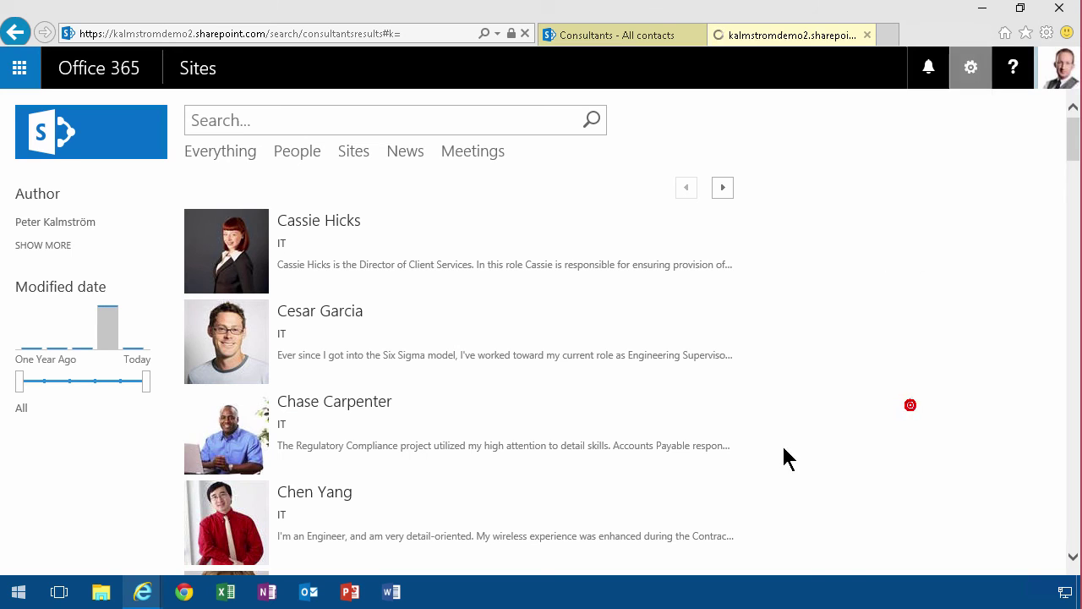
{"action": "scroll", "coordinate": [702, 469], "scroll_direction": "down", "scroll_amount": 5}
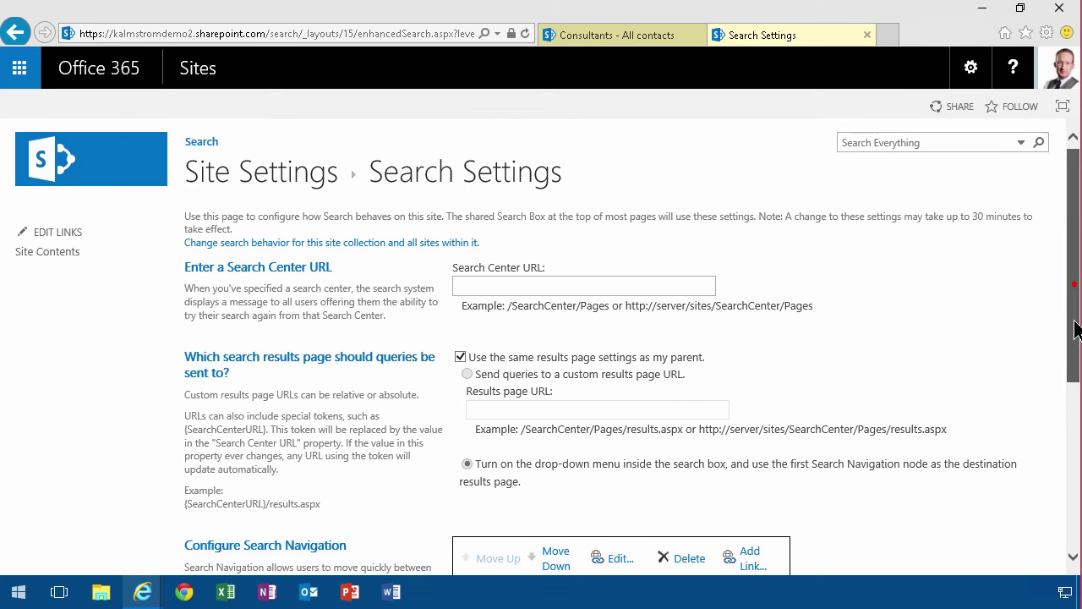
Step: Add a search navigation link titled Consultants that points to /search/Pages/ConsultantsResults.aspx, and save the search settings
{"action": "left_click_drag", "start_coordinate": [1073, 358], "coordinate": [1074, 499]}
{"action": "left_click", "coordinate": [743, 241]}
{"action": "type", "text": "Consultants"}
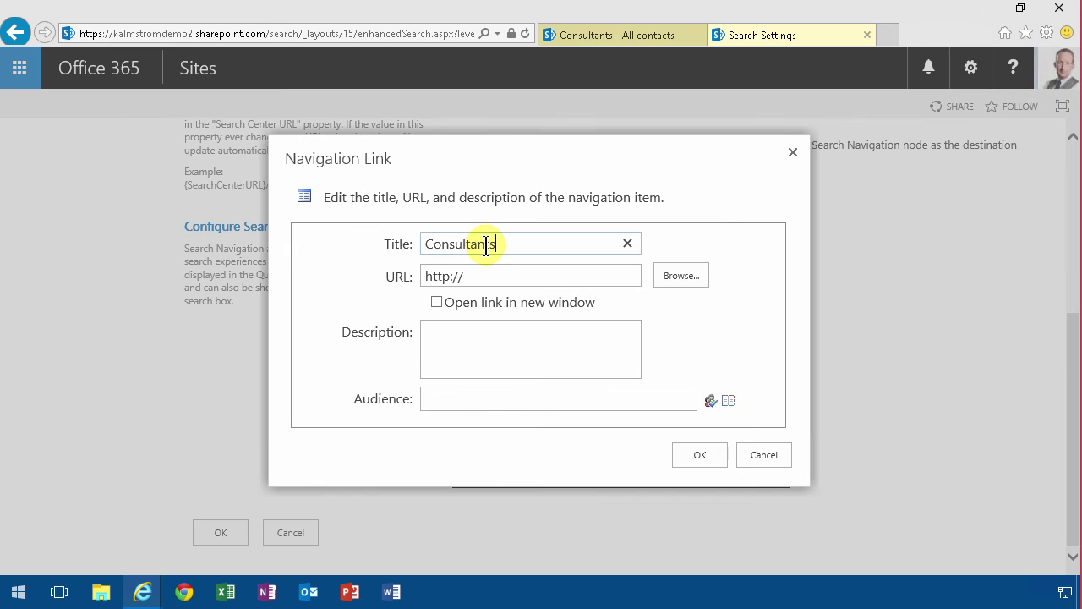
{"action": "left_click", "coordinate": [494, 276]}
{"action": "left_click", "coordinate": [683, 277]}
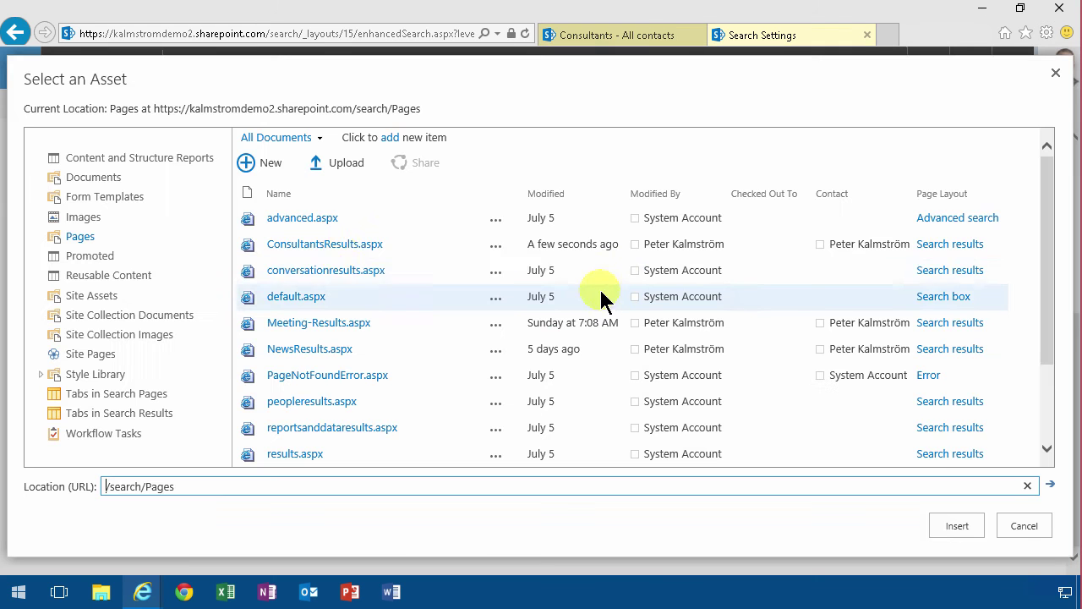
{"action": "left_click", "coordinate": [395, 254]}
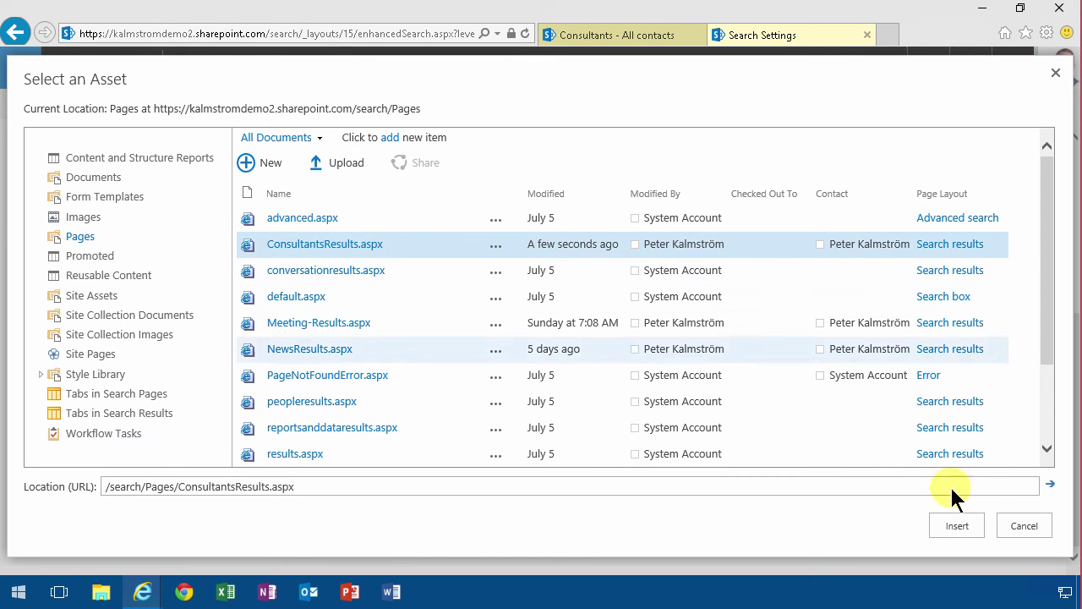
{"action": "left_click", "coordinate": [957, 525]}
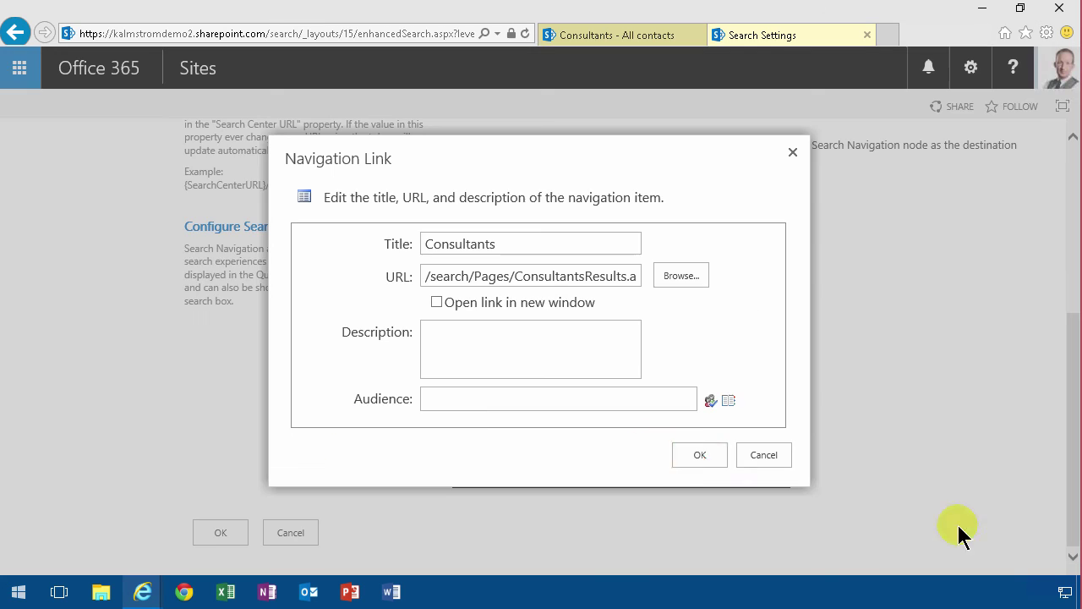
{"action": "left_click", "coordinate": [700, 455]}
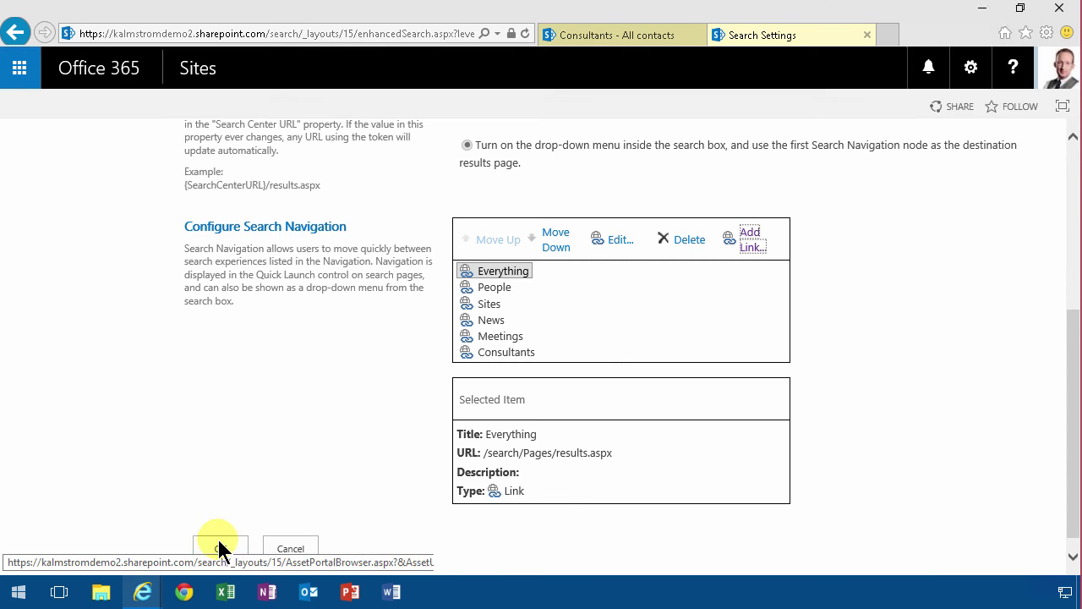
{"action": "left_click", "coordinate": [221, 542]}
Step: Search the search center for a consultant's first name and reveal the additional search navigation links on the results page
{"action": "left_click", "coordinate": [207, 145]}
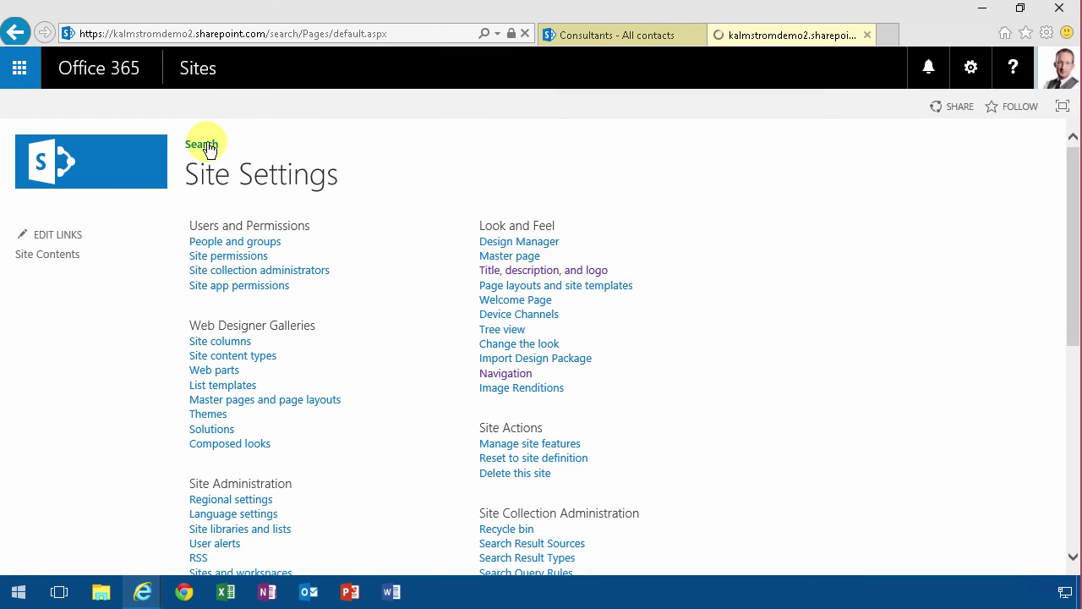
{"action": "type", "text": "len"}
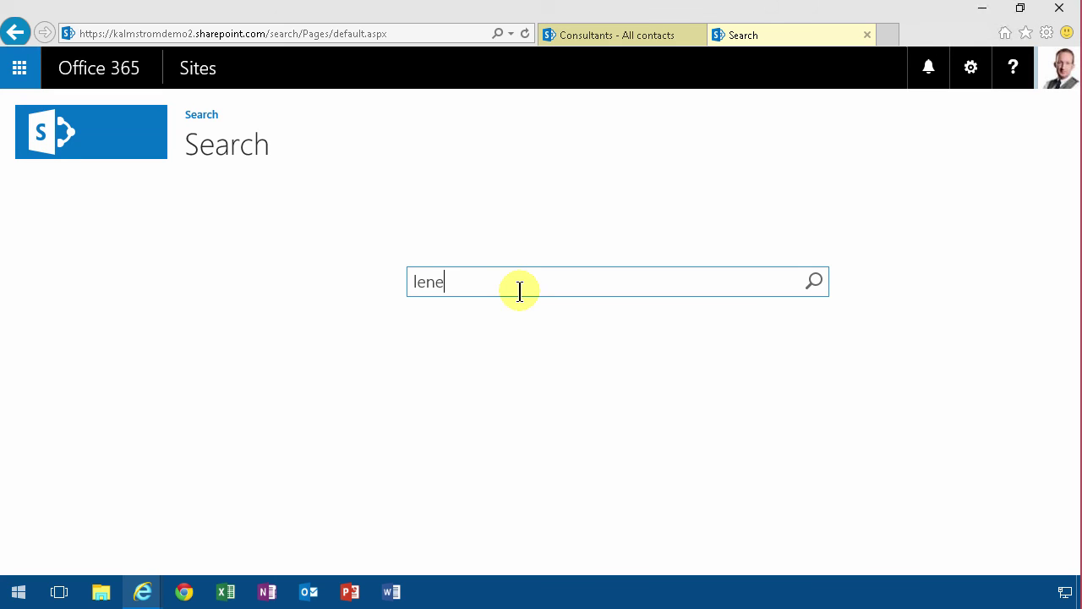
{"action": "type", "text": "e"}
{"action": "key", "text": "Return"}
{"action": "mouse_move", "coordinate": [400, 194]}
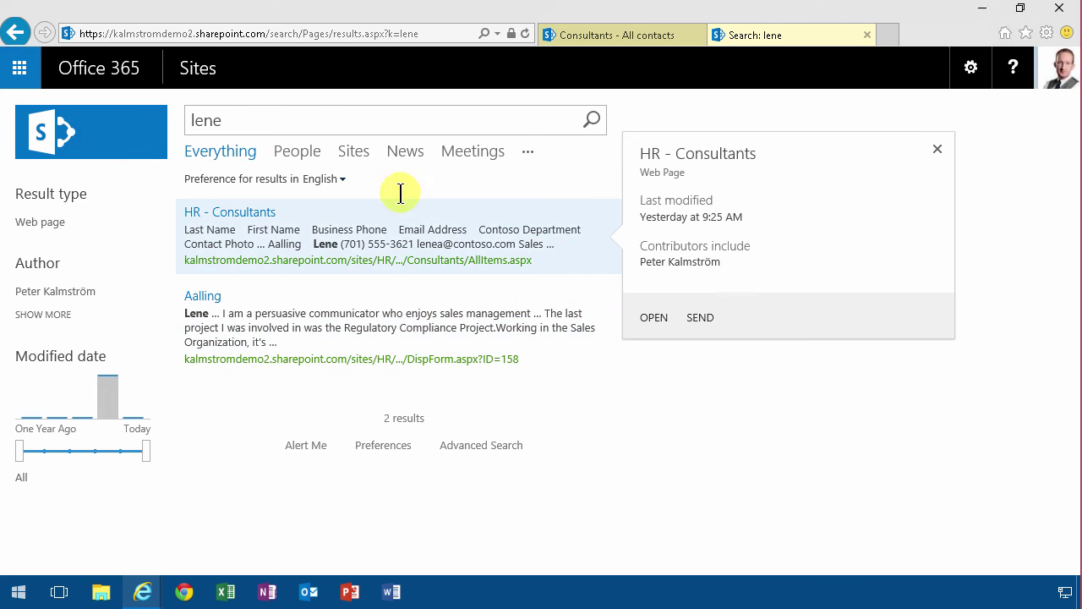
{"action": "left_click", "coordinate": [531, 152]}
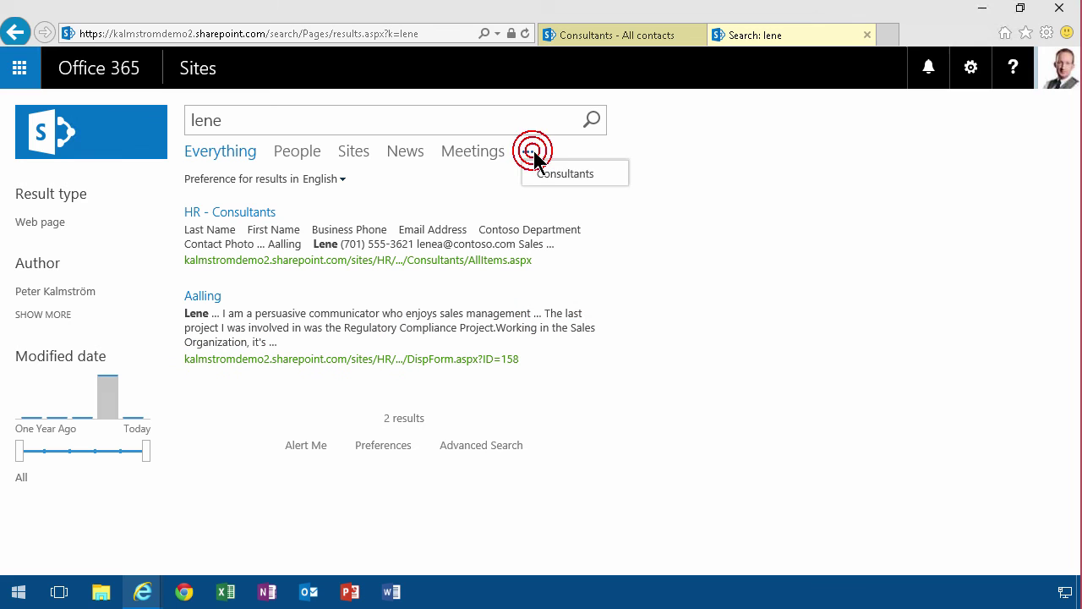
Step: Delete the People link from the search navigation in the site's Search Settings and save the change
{"action": "left_click", "coordinate": [983, 82]}
{"action": "left_click", "coordinate": [892, 403]}
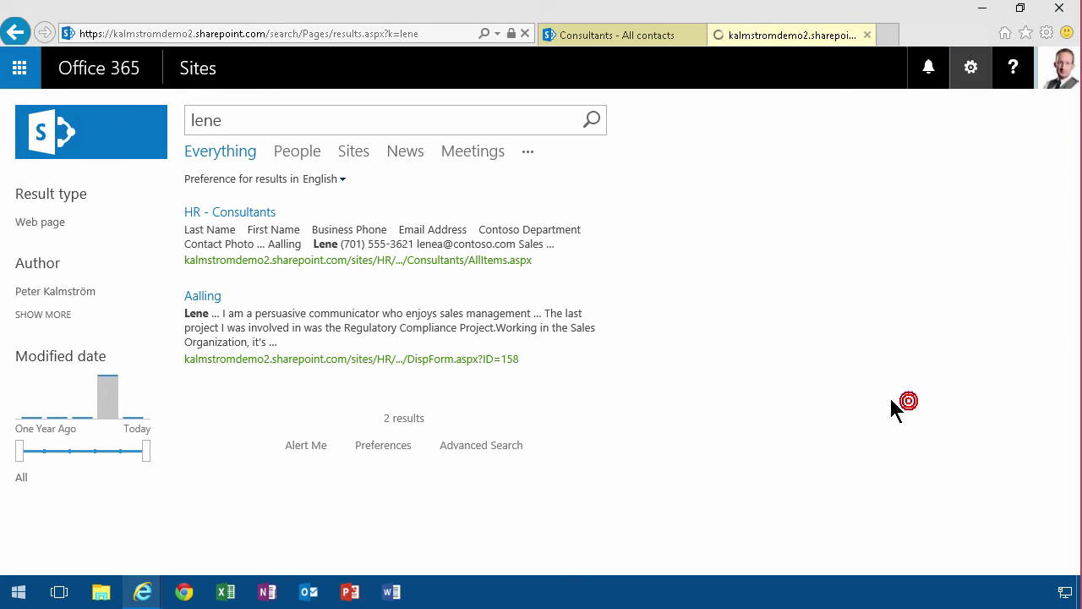
{"action": "scroll", "coordinate": [385, 423], "scroll_direction": "down", "scroll_amount": 4}
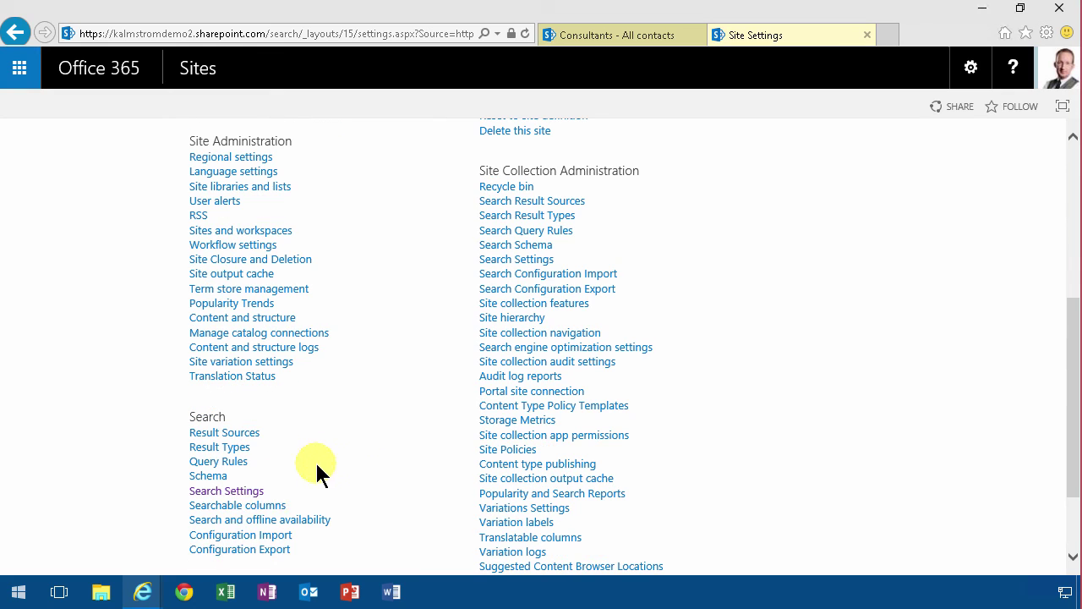
{"action": "left_click", "coordinate": [241, 488]}
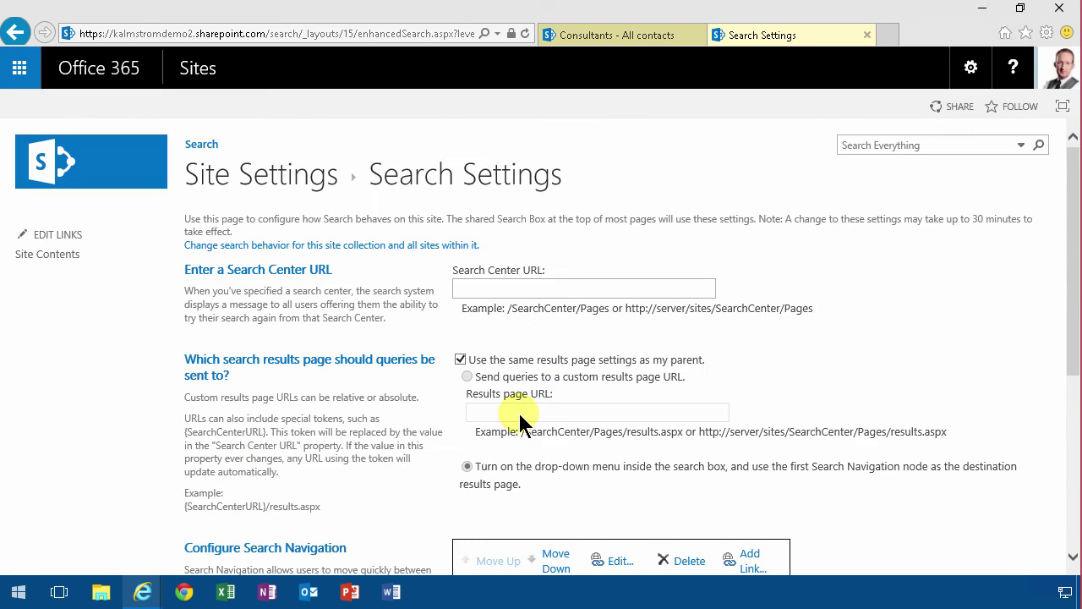
{"action": "scroll", "coordinate": [520, 414], "scroll_direction": "down", "scroll_amount": 4}
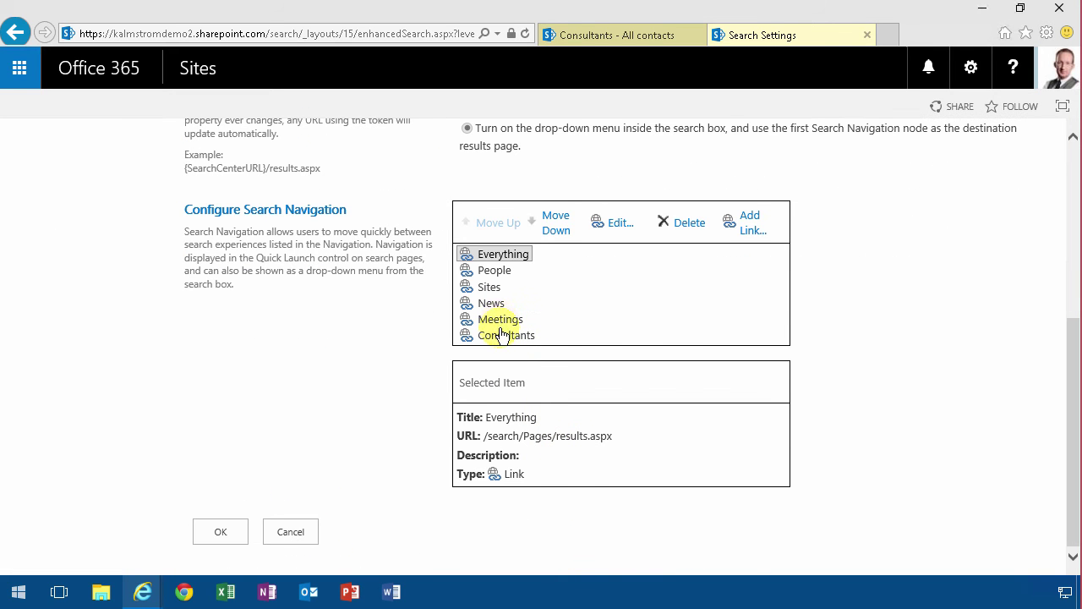
{"action": "left_click", "coordinate": [499, 270]}
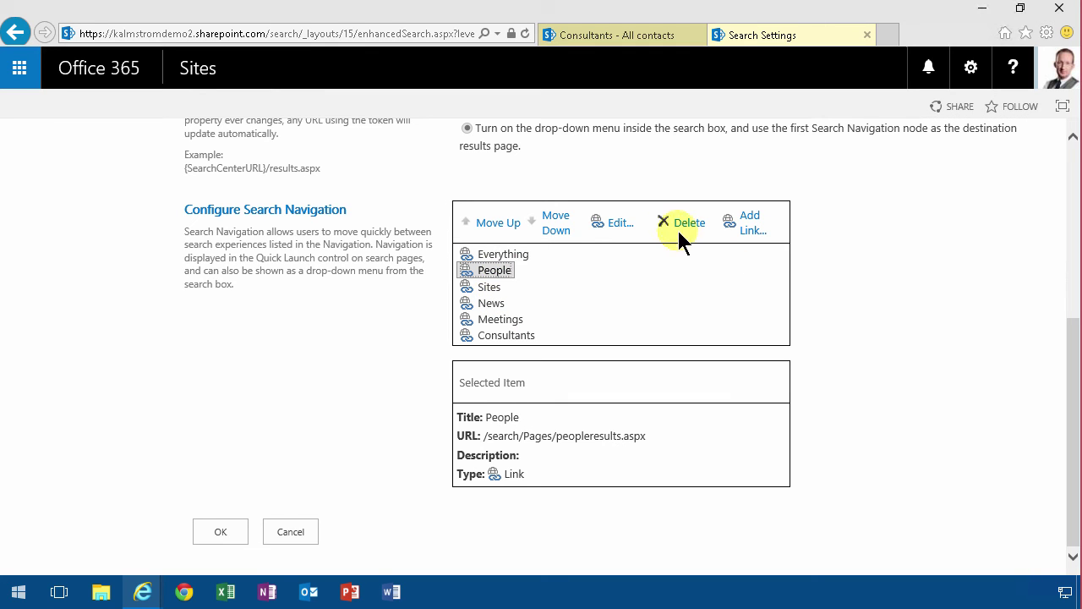
{"action": "left_click", "coordinate": [683, 224]}
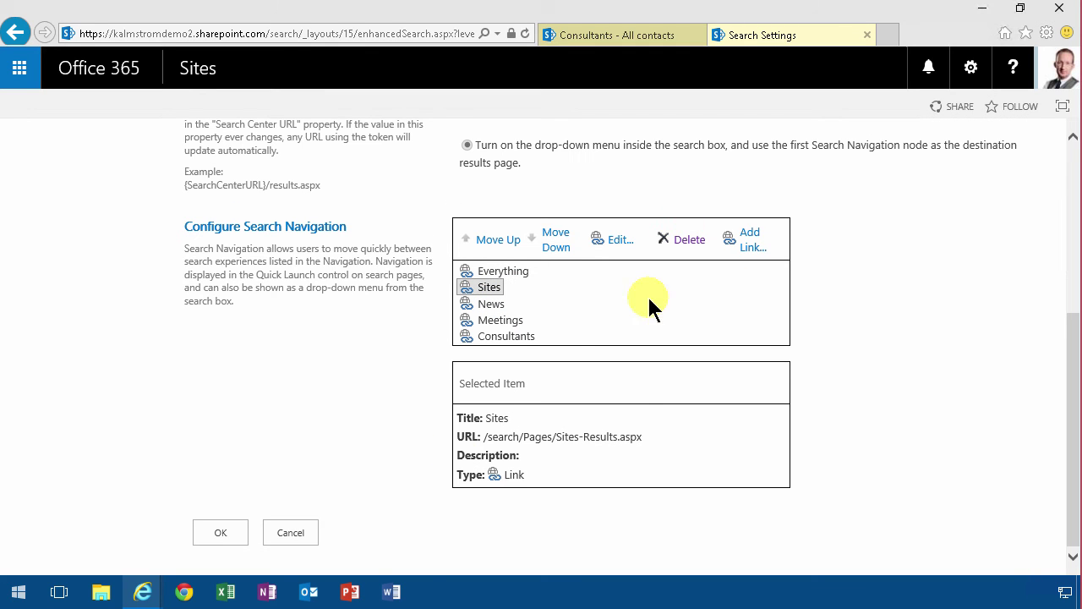
{"action": "left_click", "coordinate": [240, 532]}
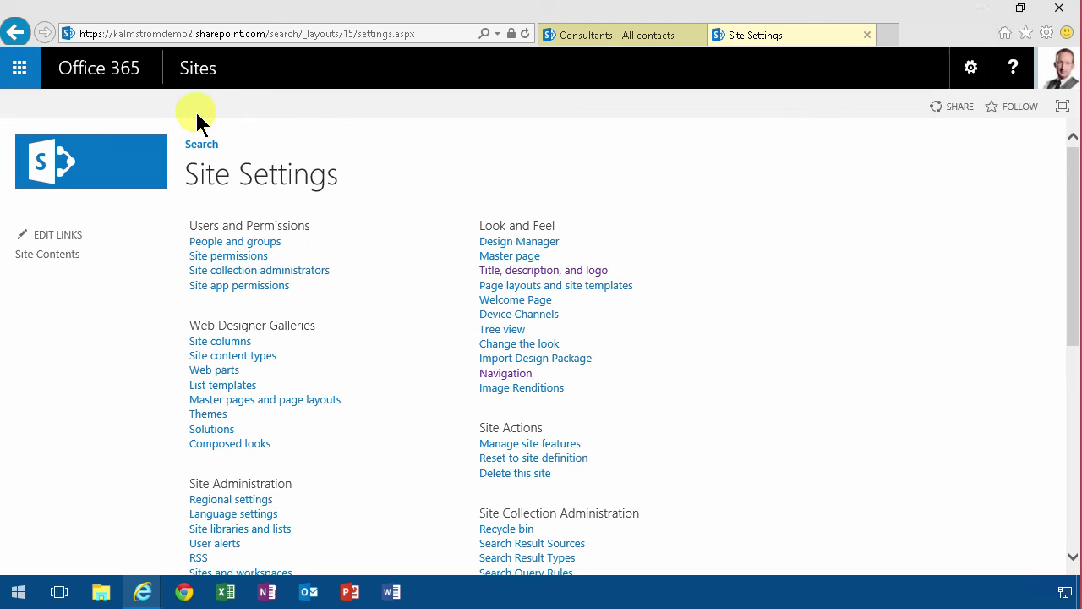
Step: Search for the consultant's first name from the search center again and show the results under Consultants
{"action": "left_click", "coordinate": [202, 144]}
{"action": "type", "text": "lene"}
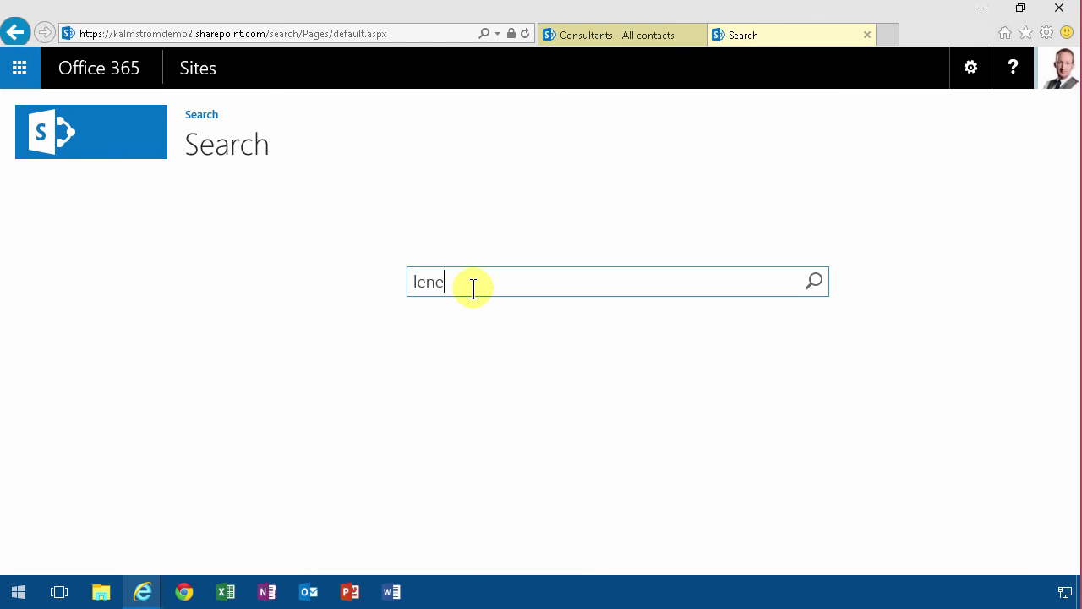
{"action": "key", "text": "Return"}
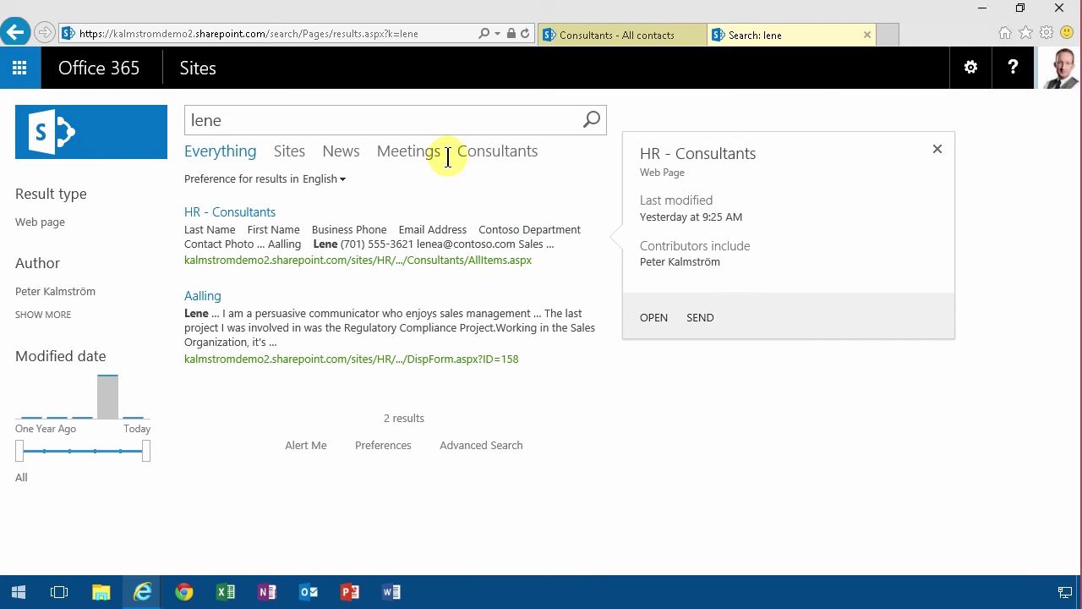
{"action": "left_click", "coordinate": [492, 157]}
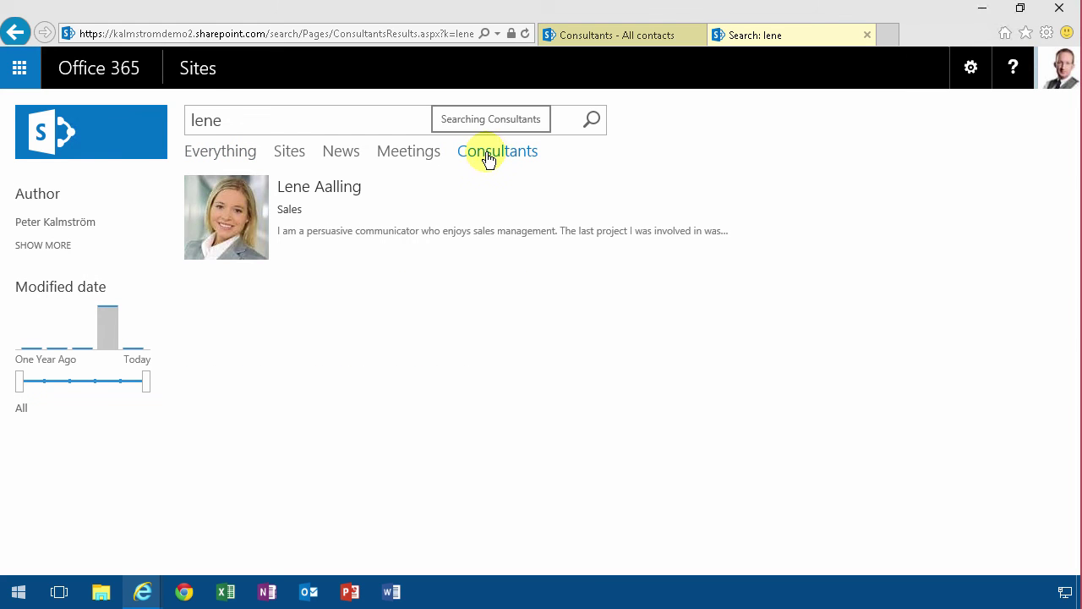